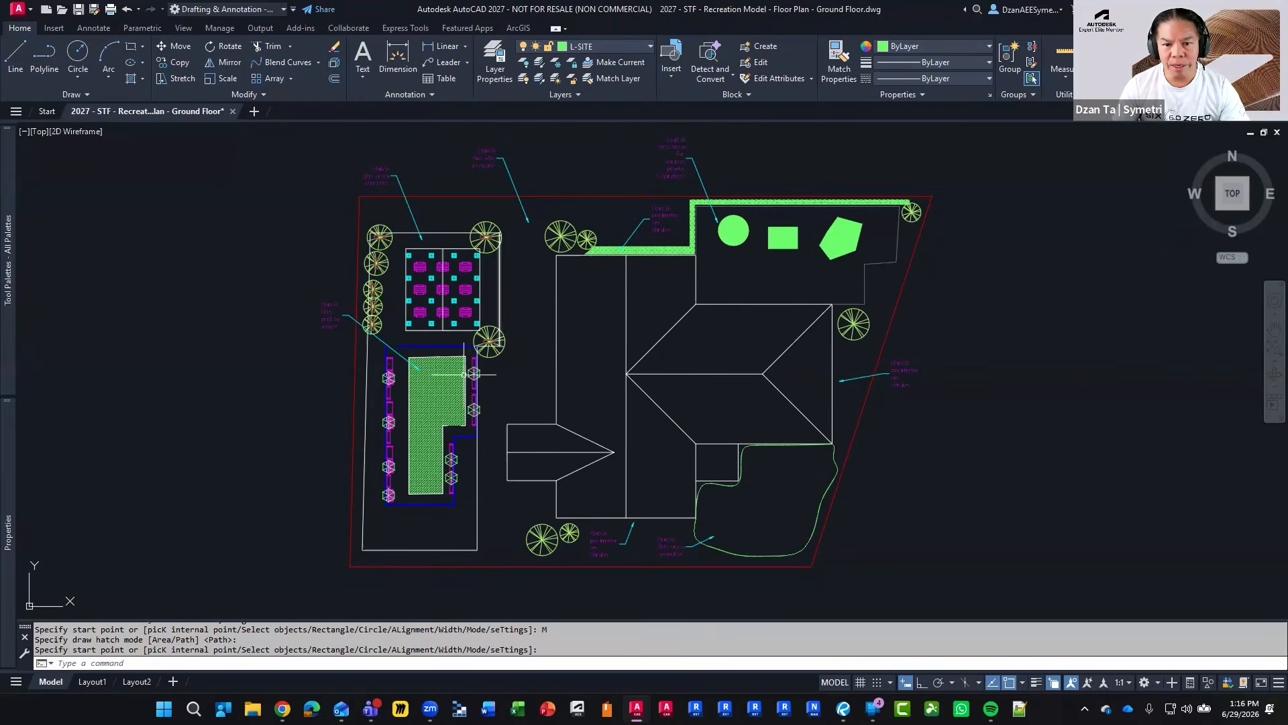
Step: Undock the Geometry Cleanup palette, anchor it to one side, and float it beside the east edge of the site plan
click(228, 28)
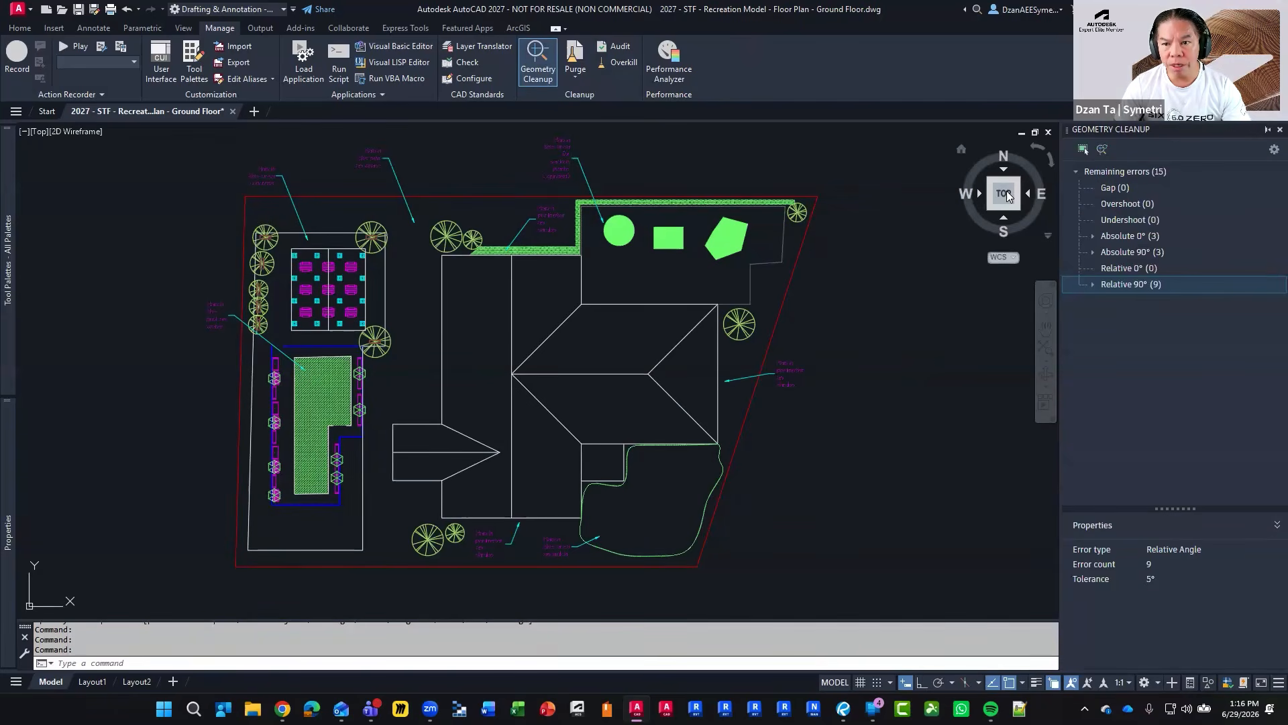
drag(1176, 128, 1090, 196)
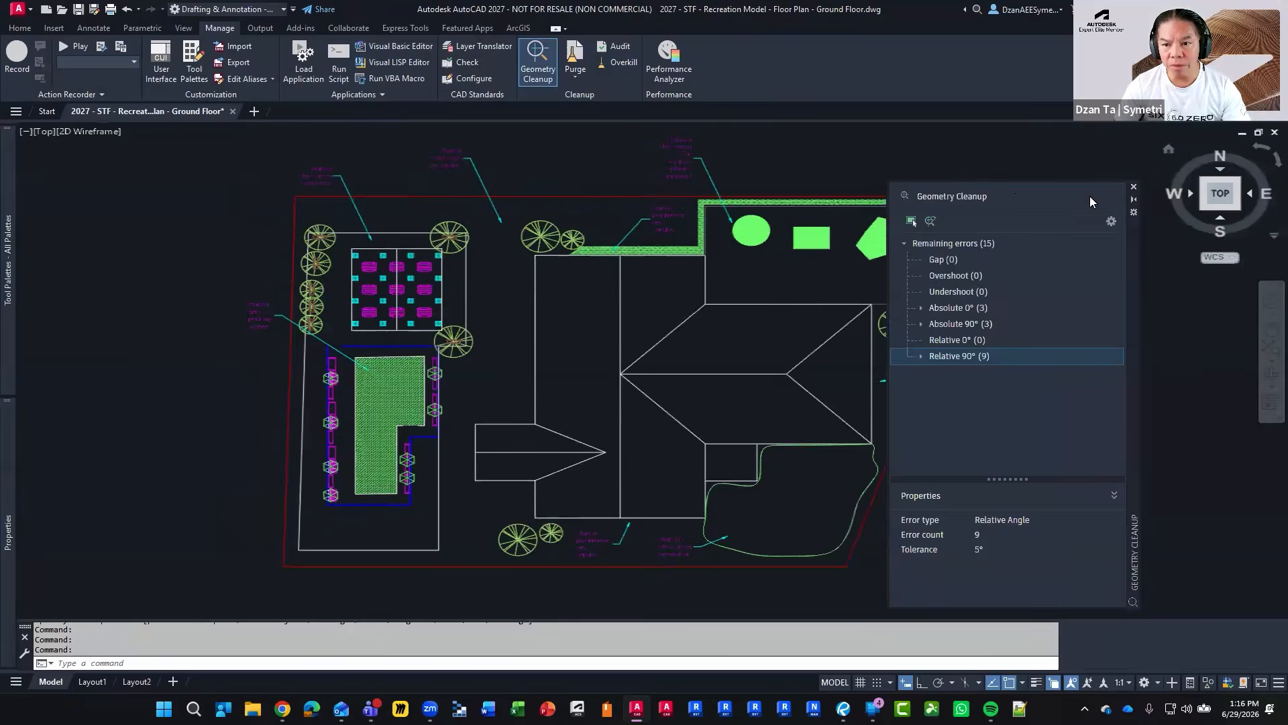
right_click(1133, 232)
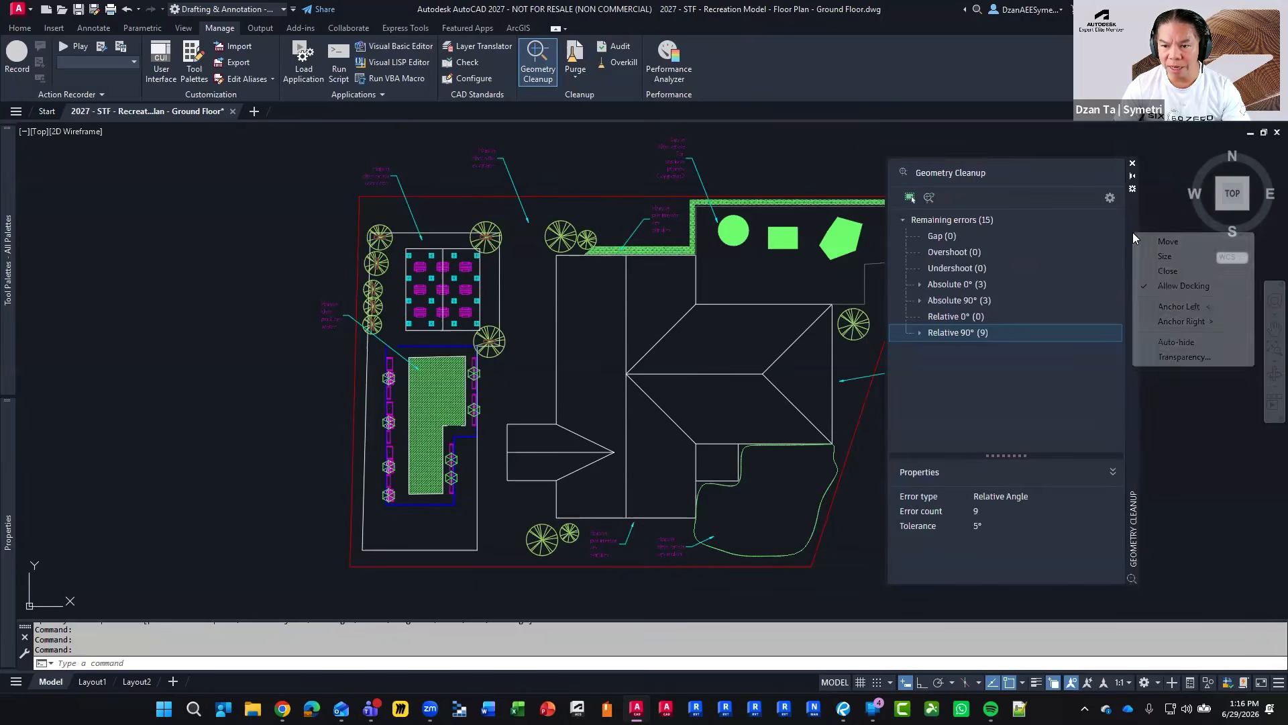
click(1196, 325)
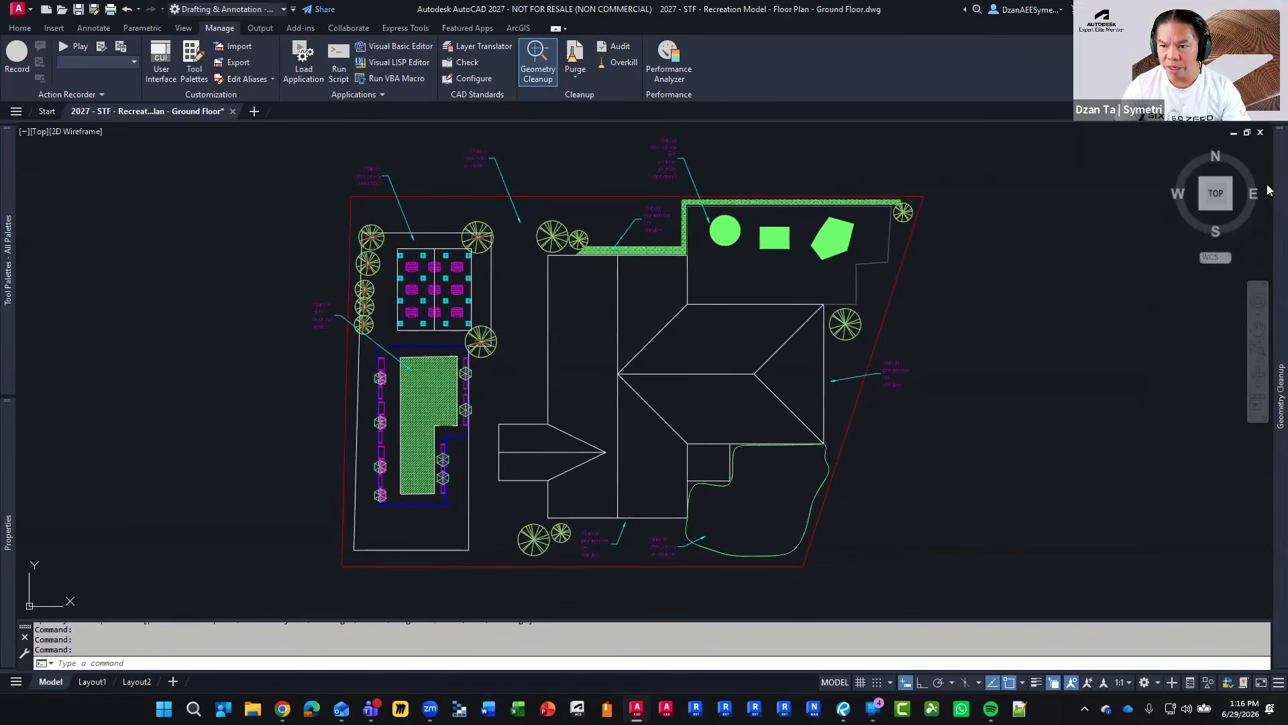
drag(1262, 169, 1191, 173)
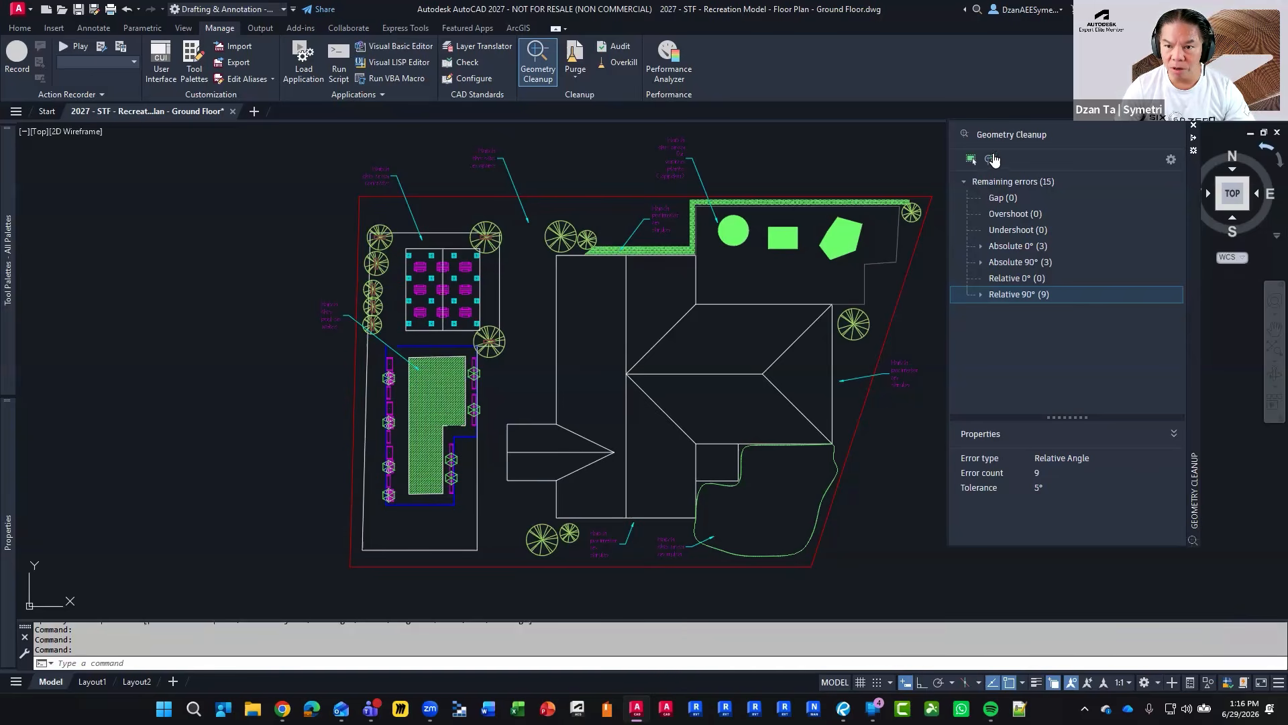
Step: Rescan with 0.09 gap, overshoot and undershoot tolerances and 5° angle tolerances, and run a cleanup scan on the whole site plan
click(1171, 161)
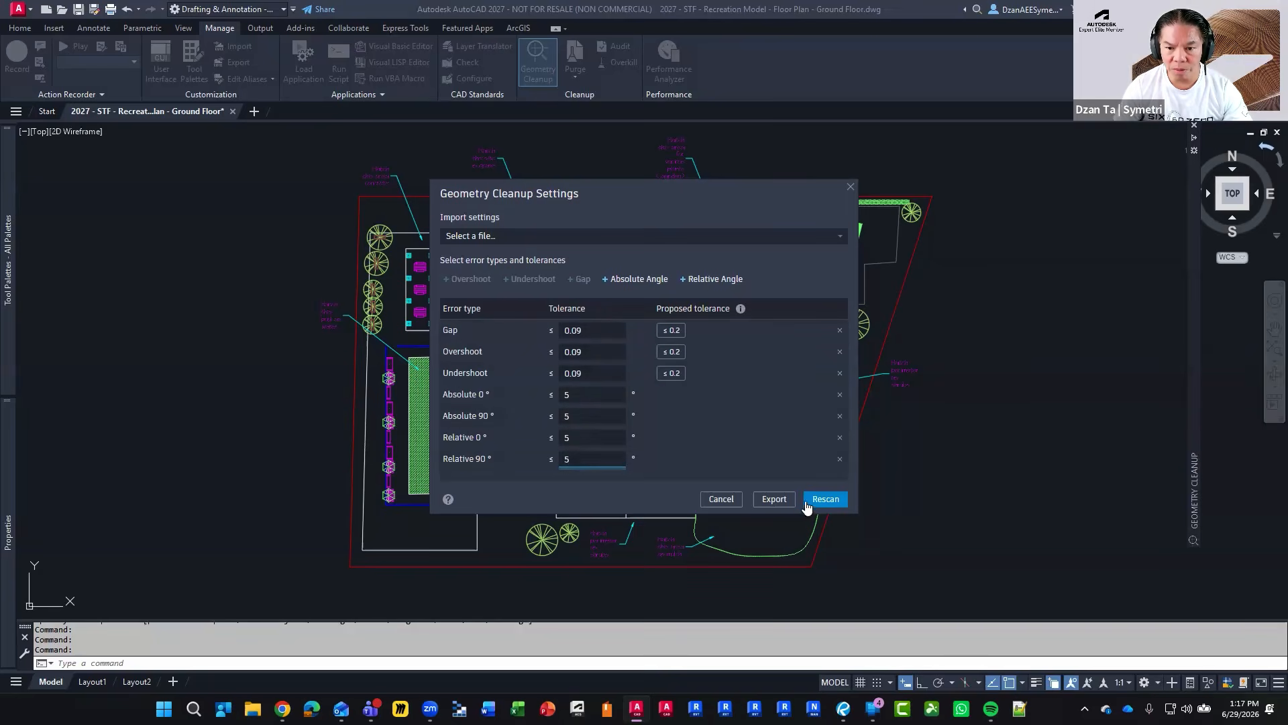
click(825, 499)
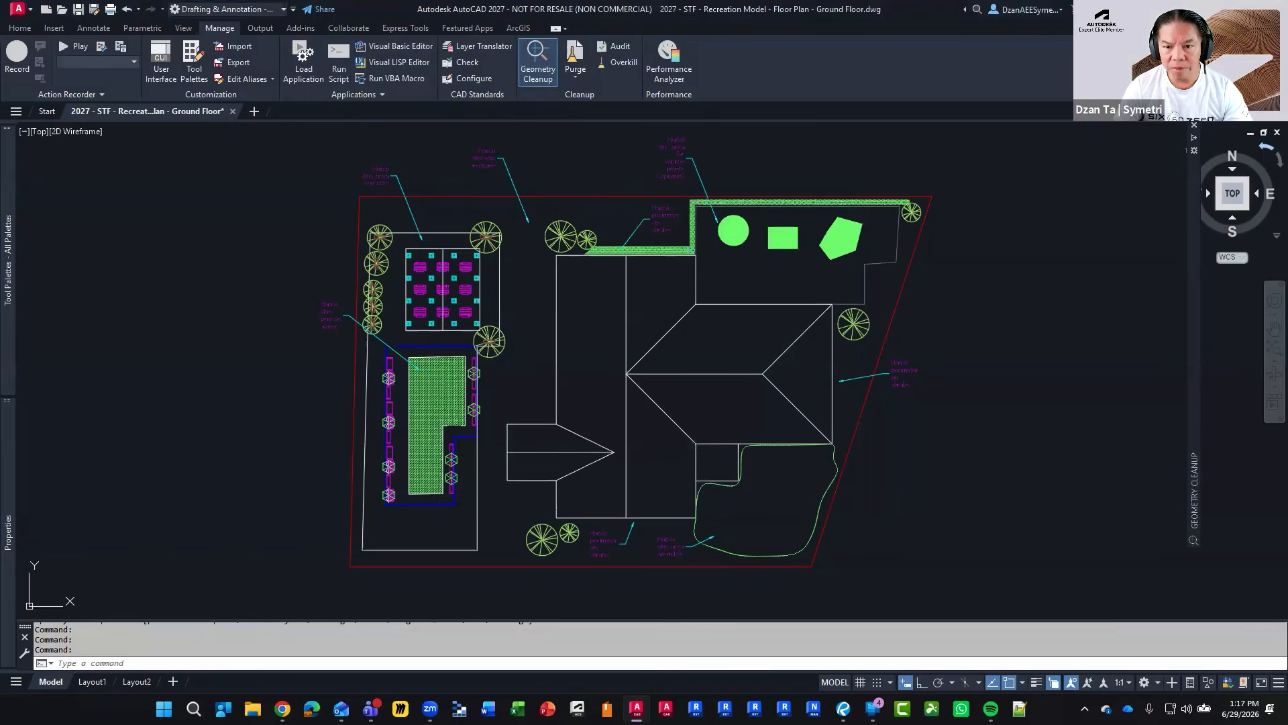
mouse_move(1189, 146)
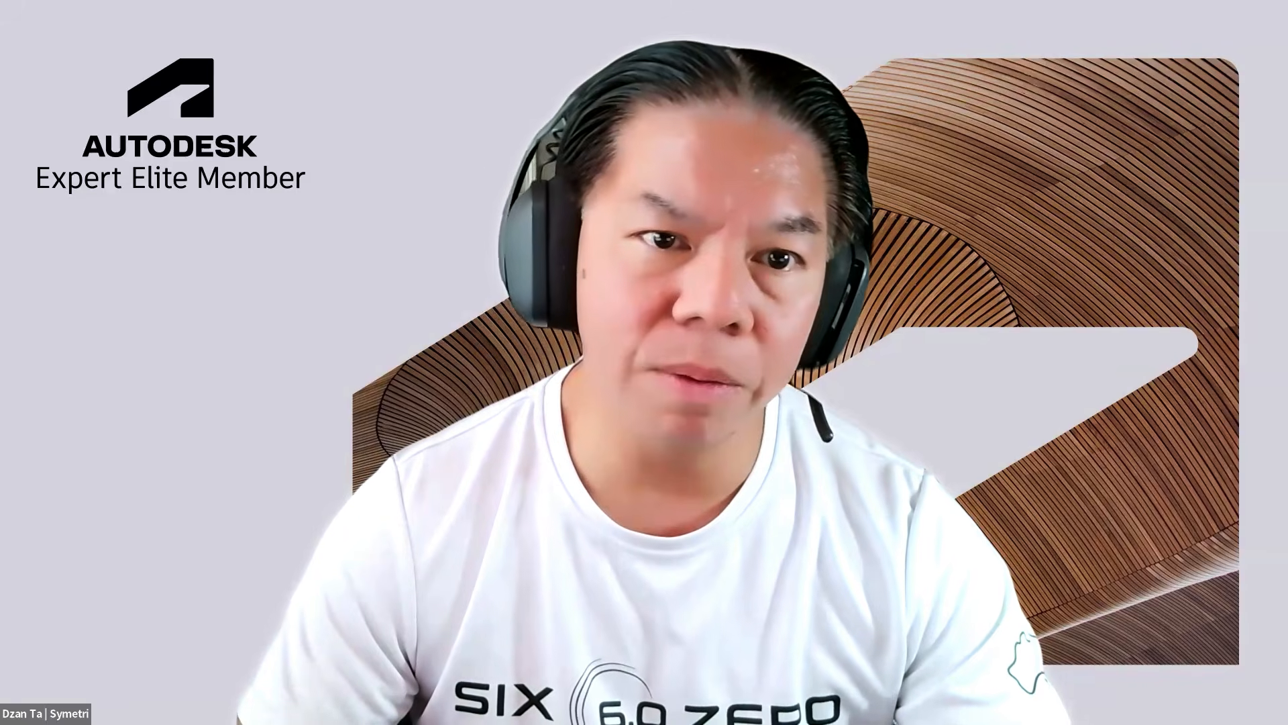
click(278, 131)
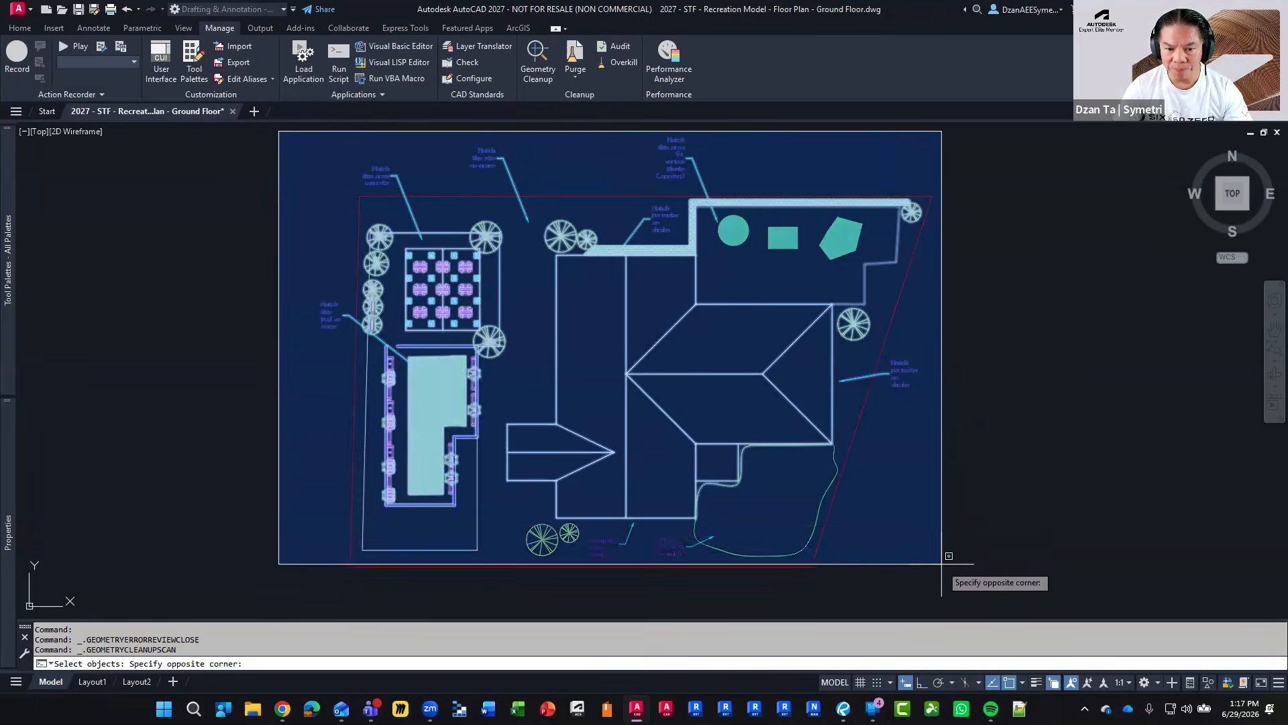
click(950, 586)
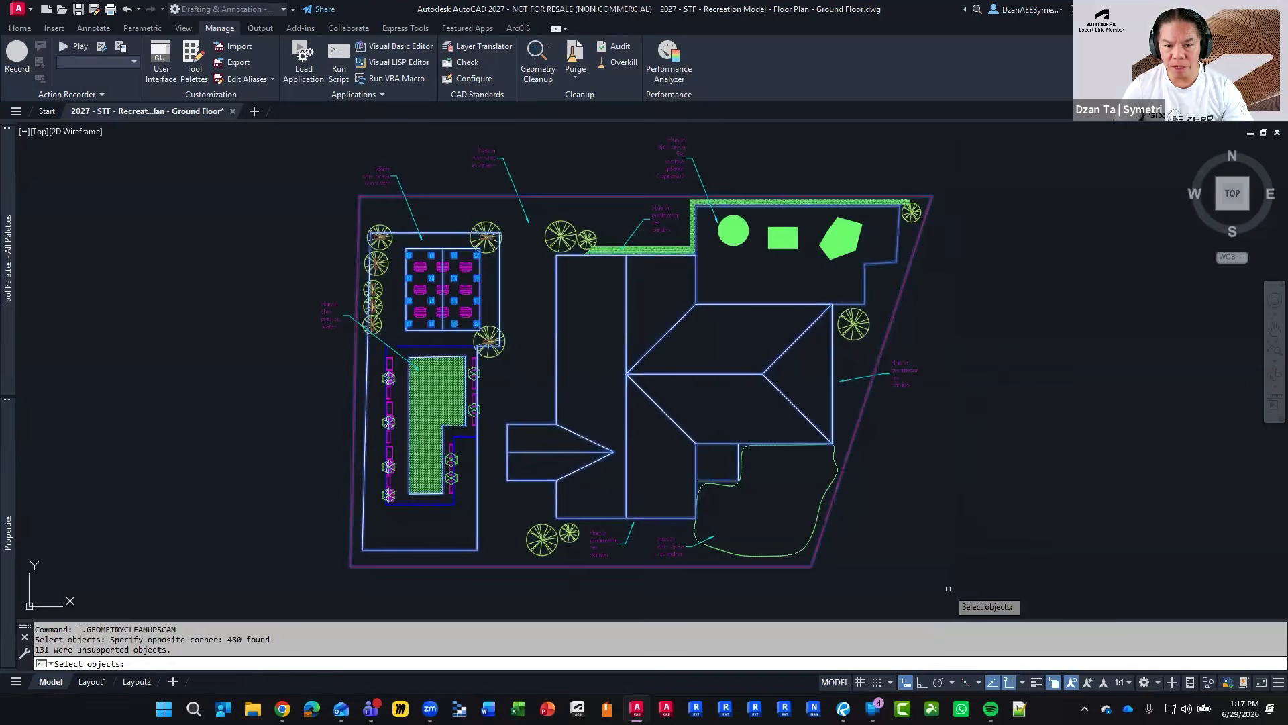
key(Return)
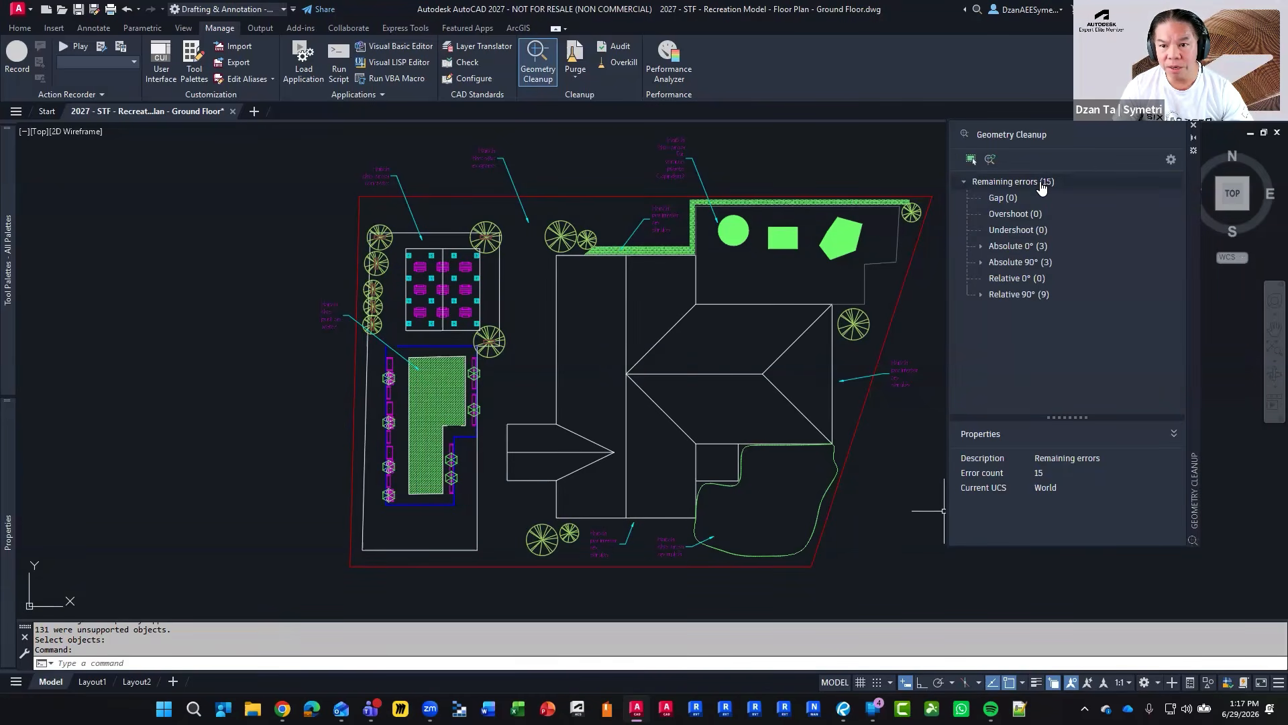
Step: List the Absolute 0° and Absolute 90° errors and inspect the flagged lines one after another in the drawing
click(982, 247)
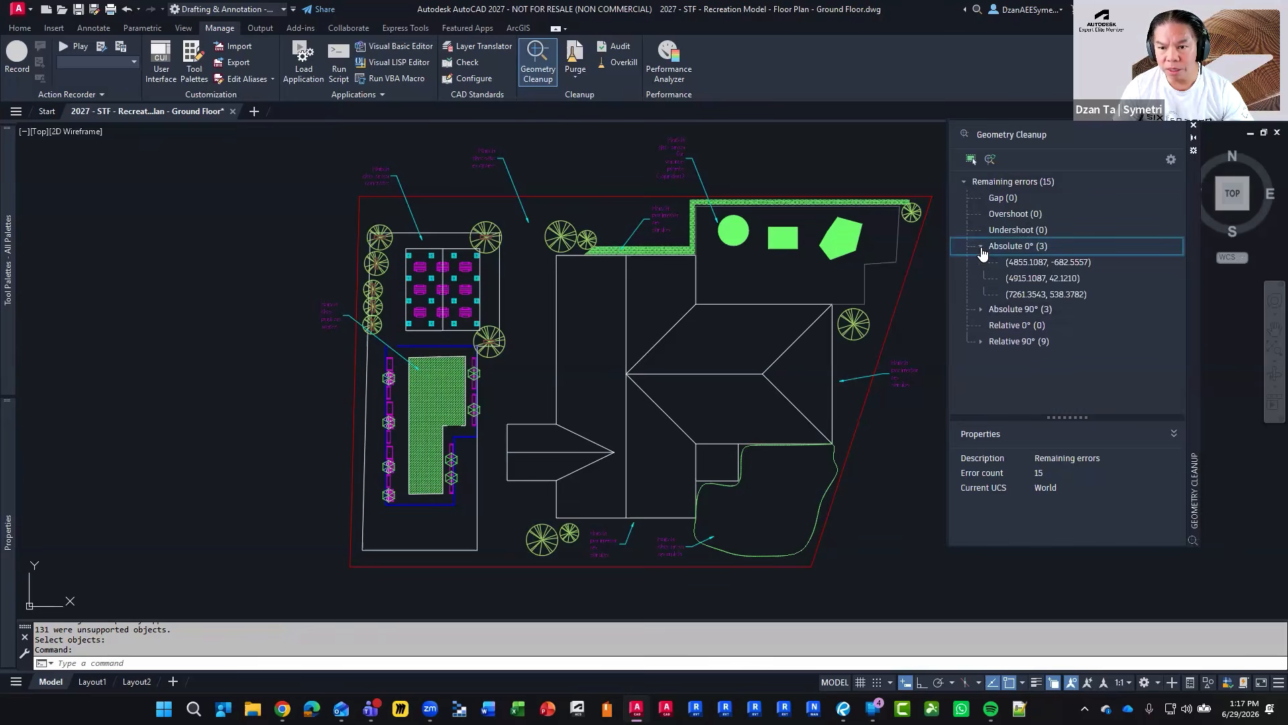
click(980, 313)
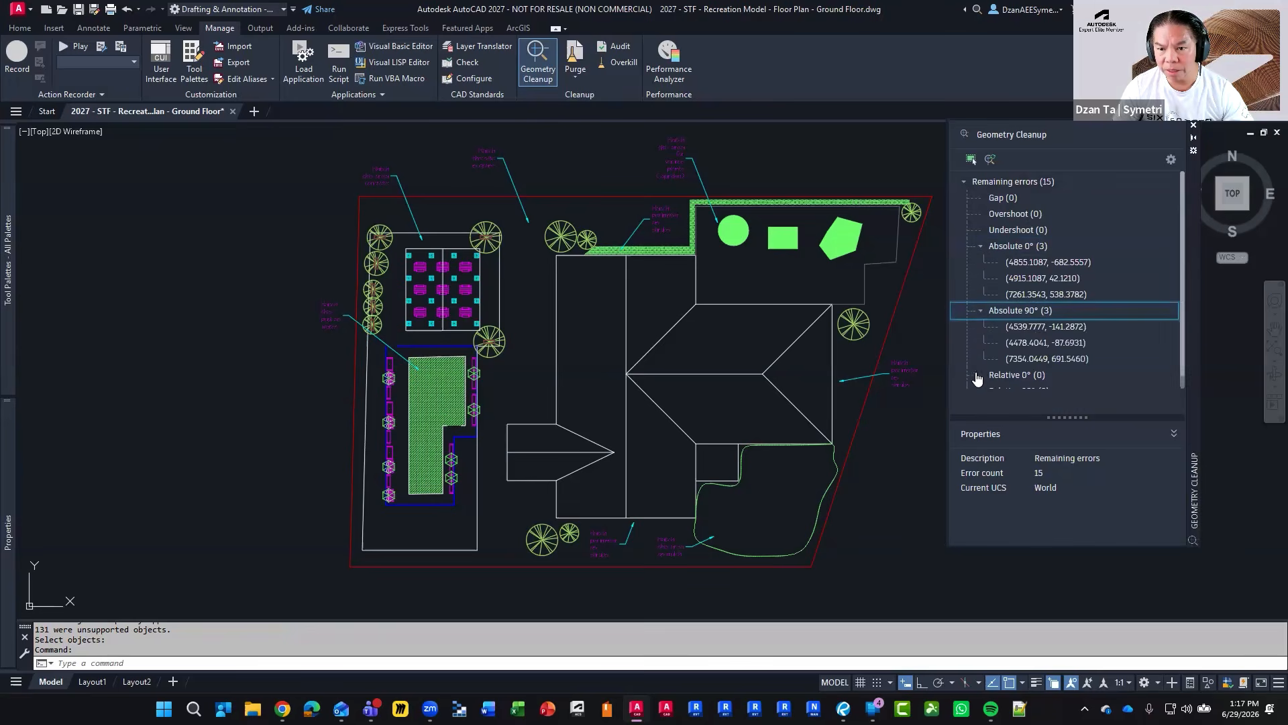
click(1032, 263)
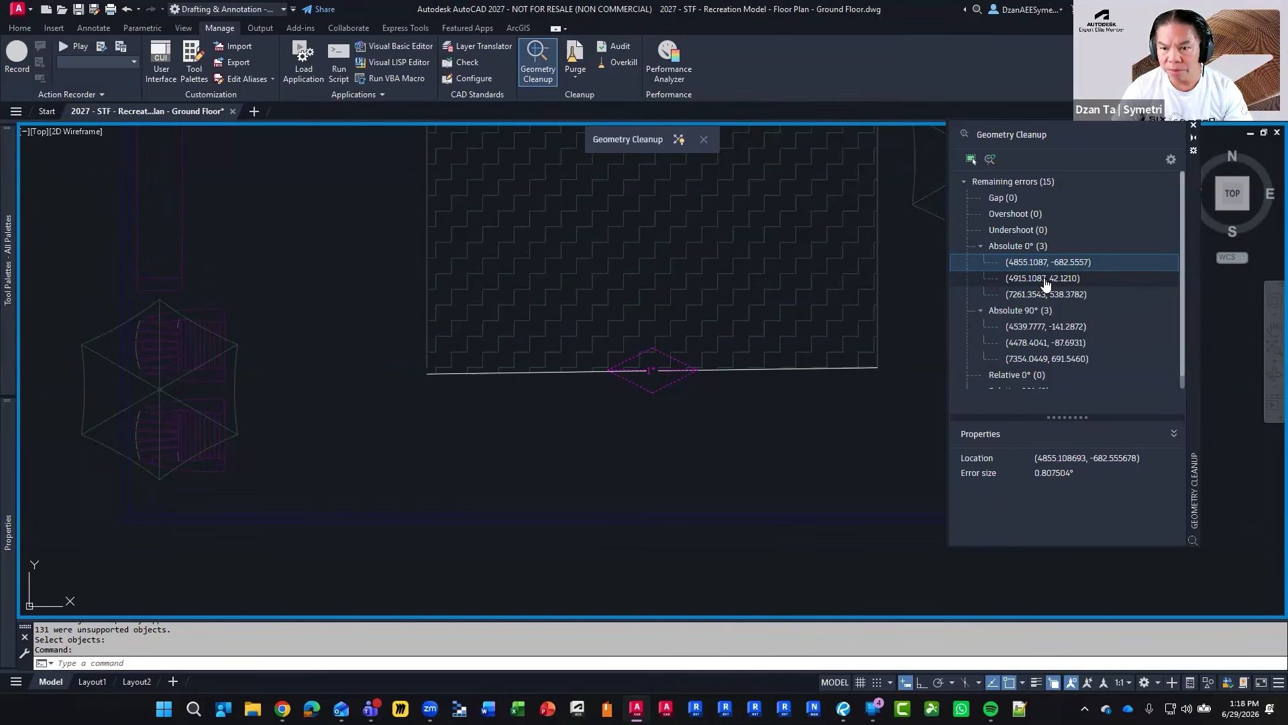
click(1044, 279)
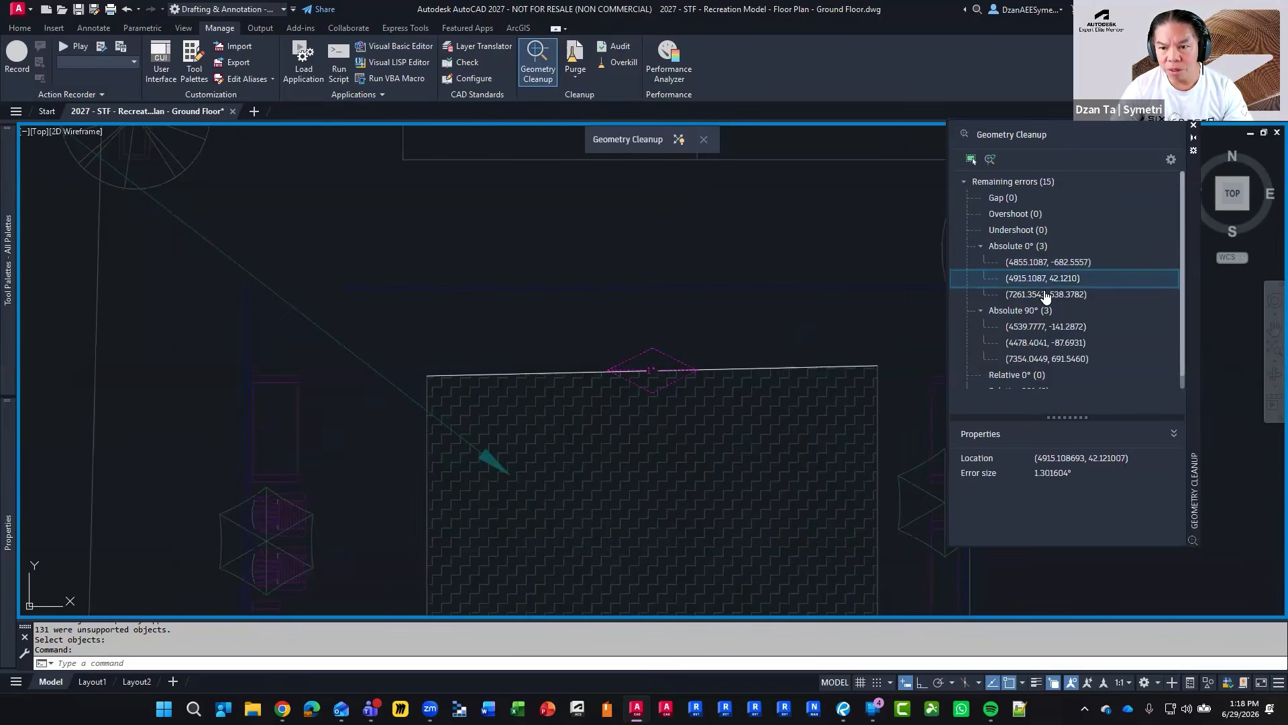
click(1046, 296)
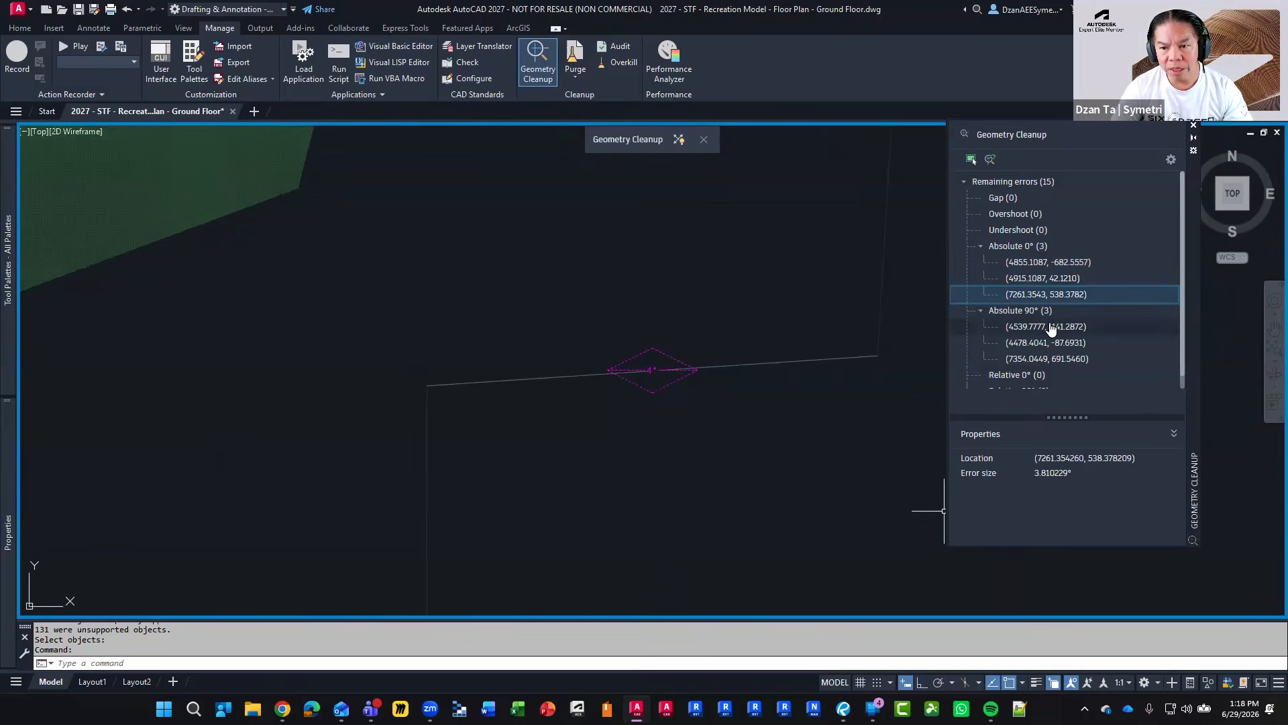
click(1051, 329)
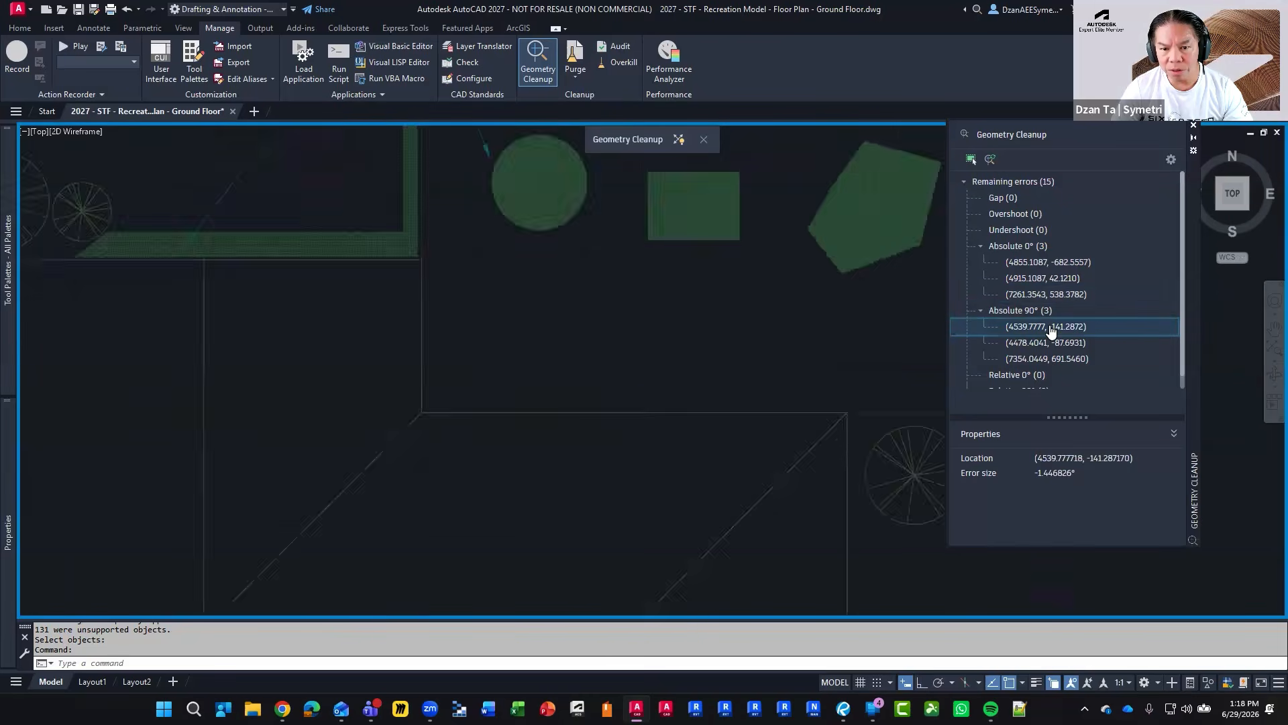
click(1050, 343)
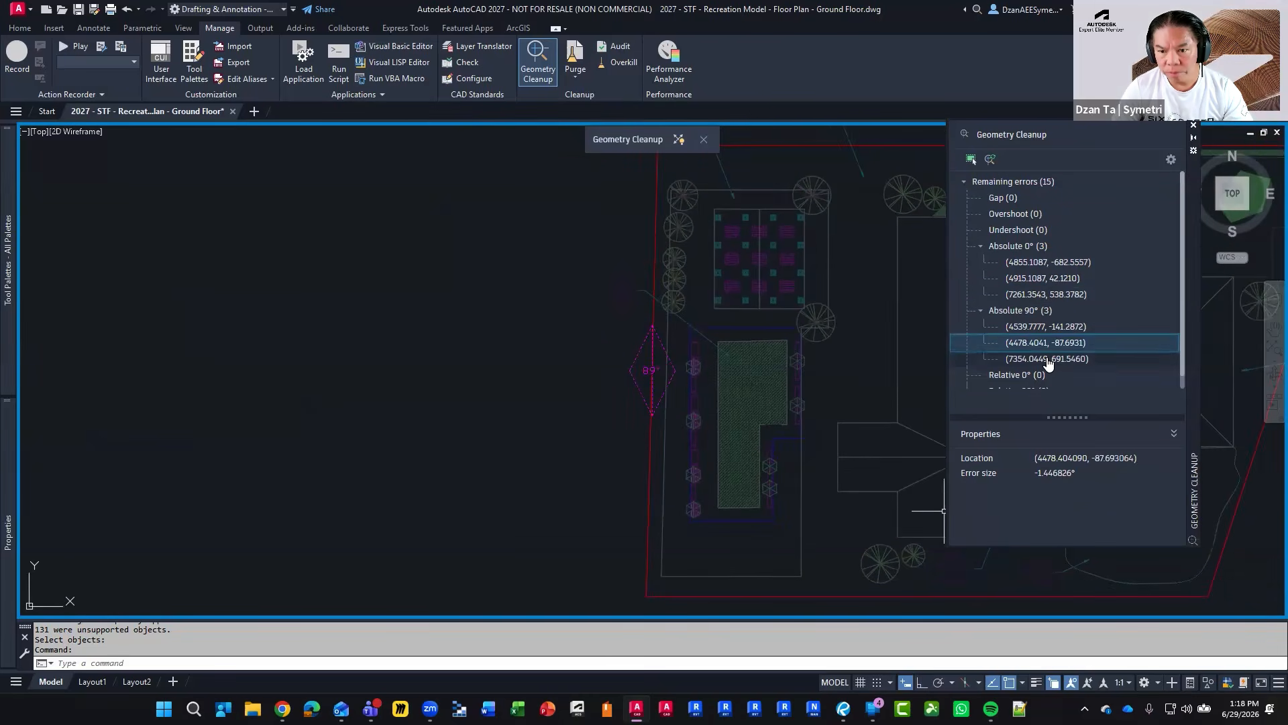
Step: Fix the Absolute 90° error at (7354.0449, 691.5460) by rotating the line at its midpoint
click(1050, 361)
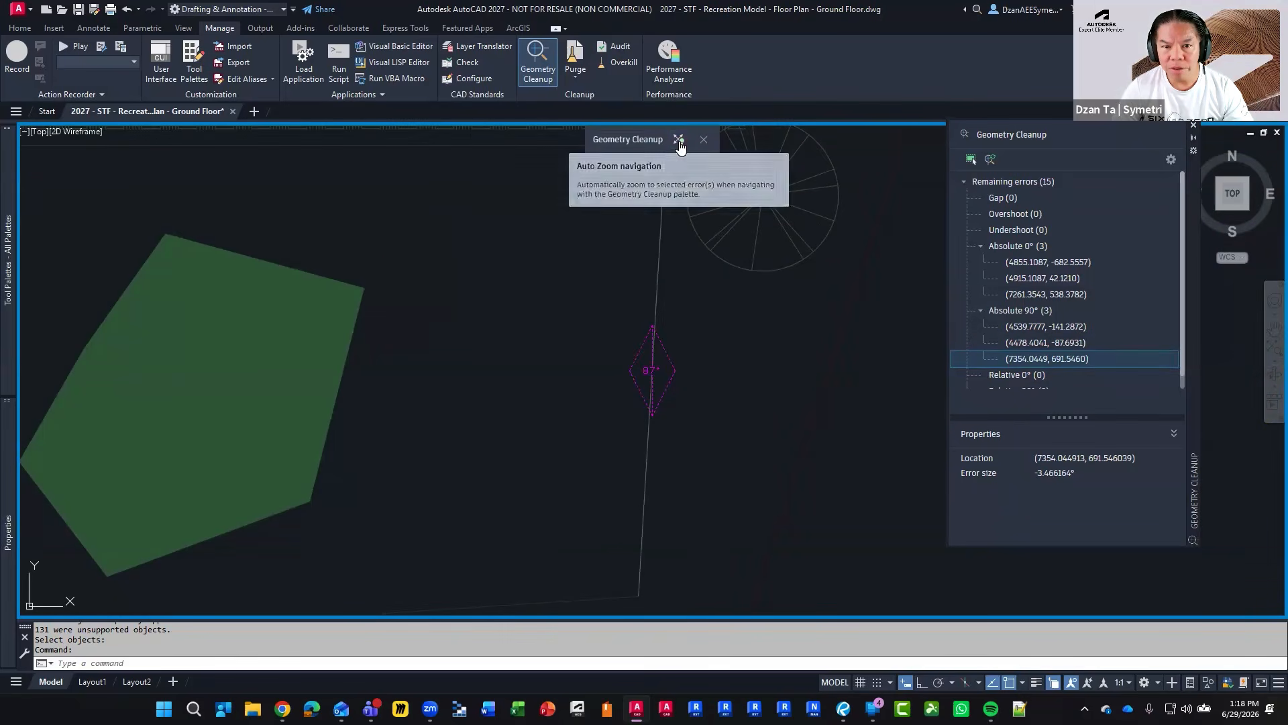
scroll(676, 297, down, 1)
scroll(676, 298, down, 3)
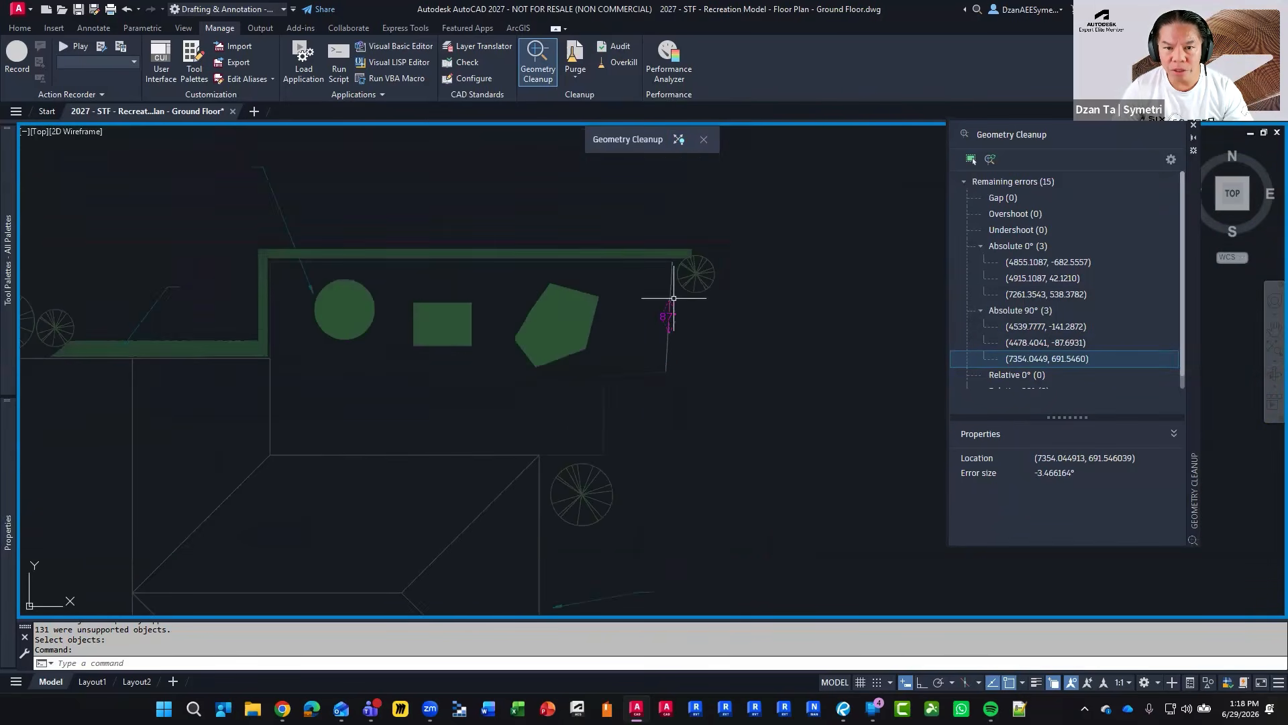
scroll(710, 235, down, 4)
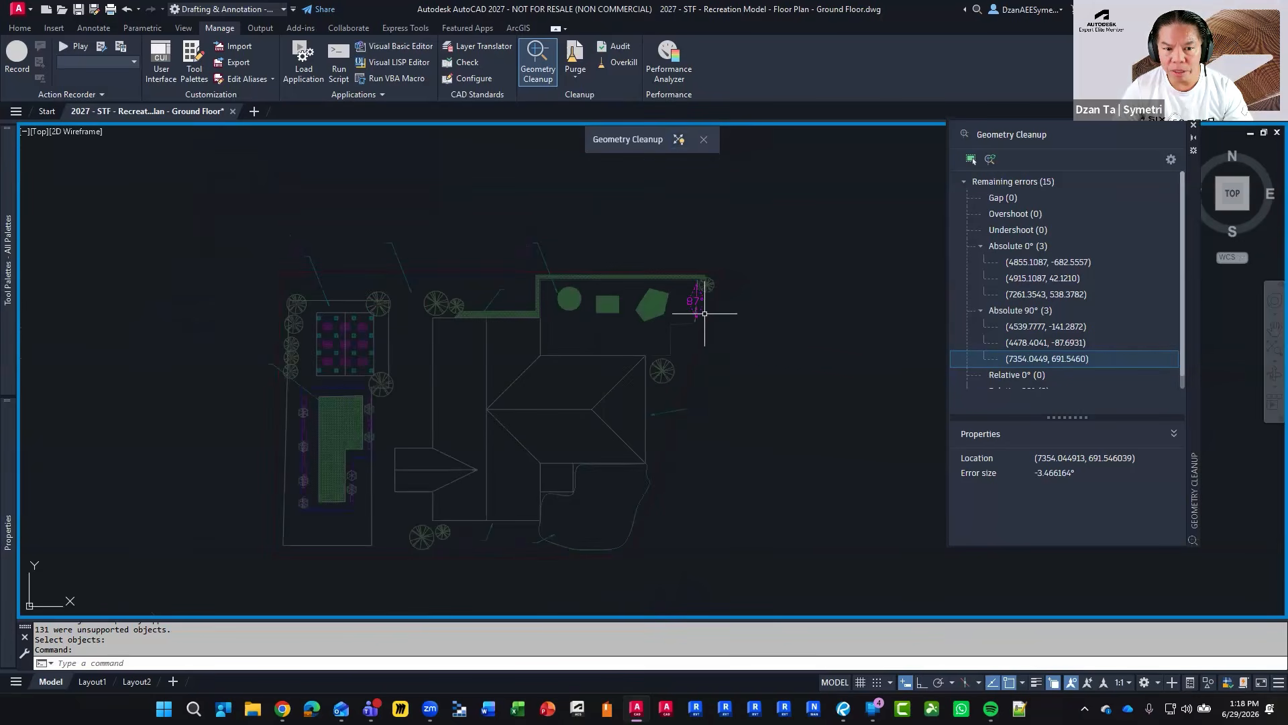
middle_drag(705, 292, 808, 356)
scroll(799, 340, up, 4)
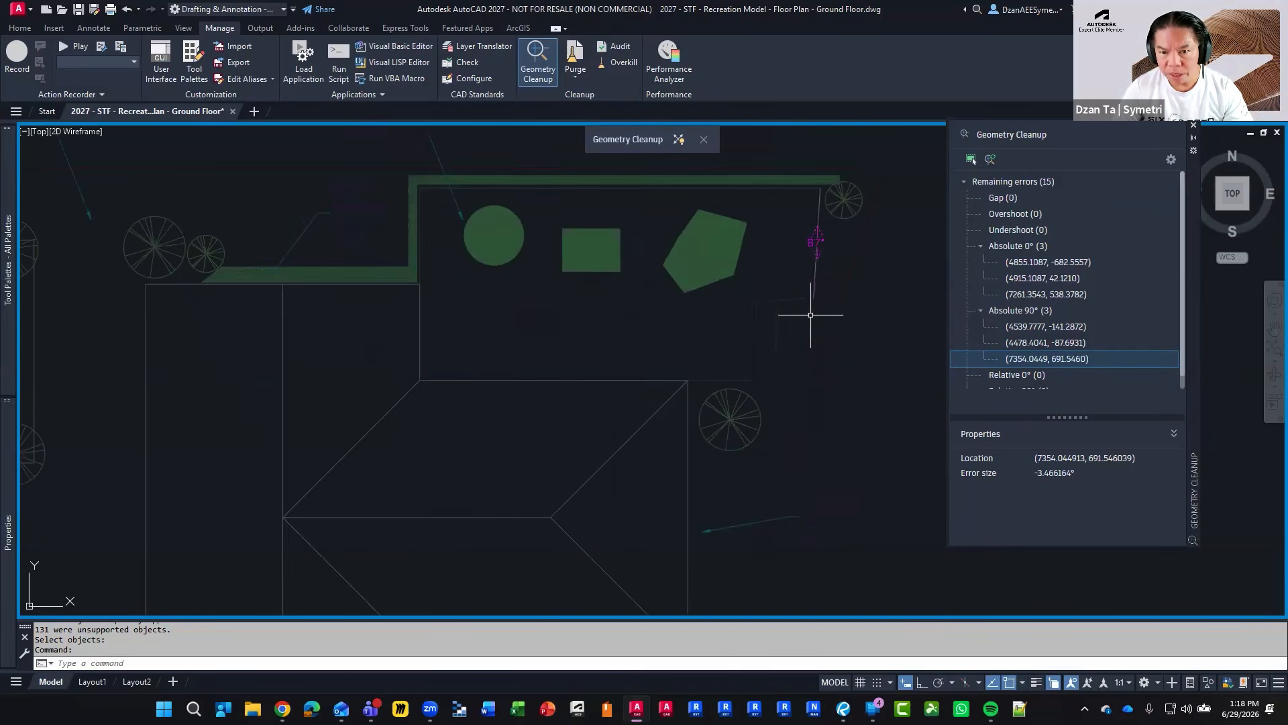
mouse_move(820, 243)
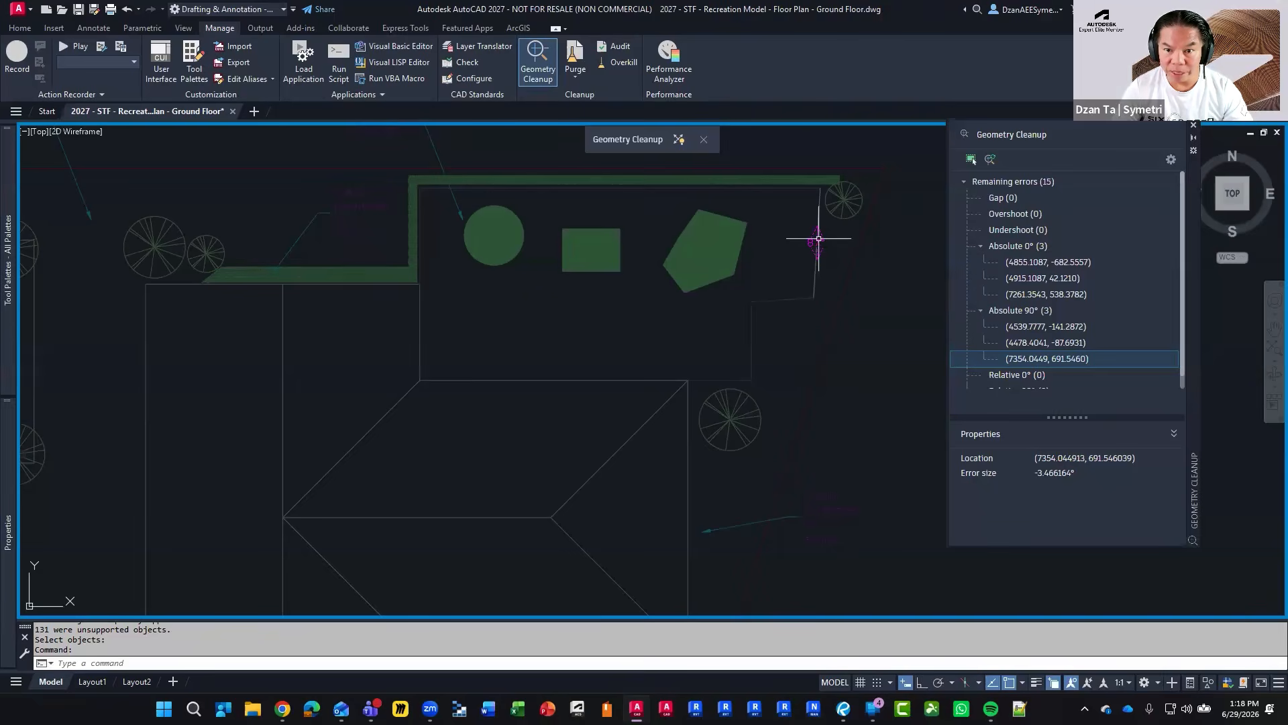
scroll(742, 287, up, 6)
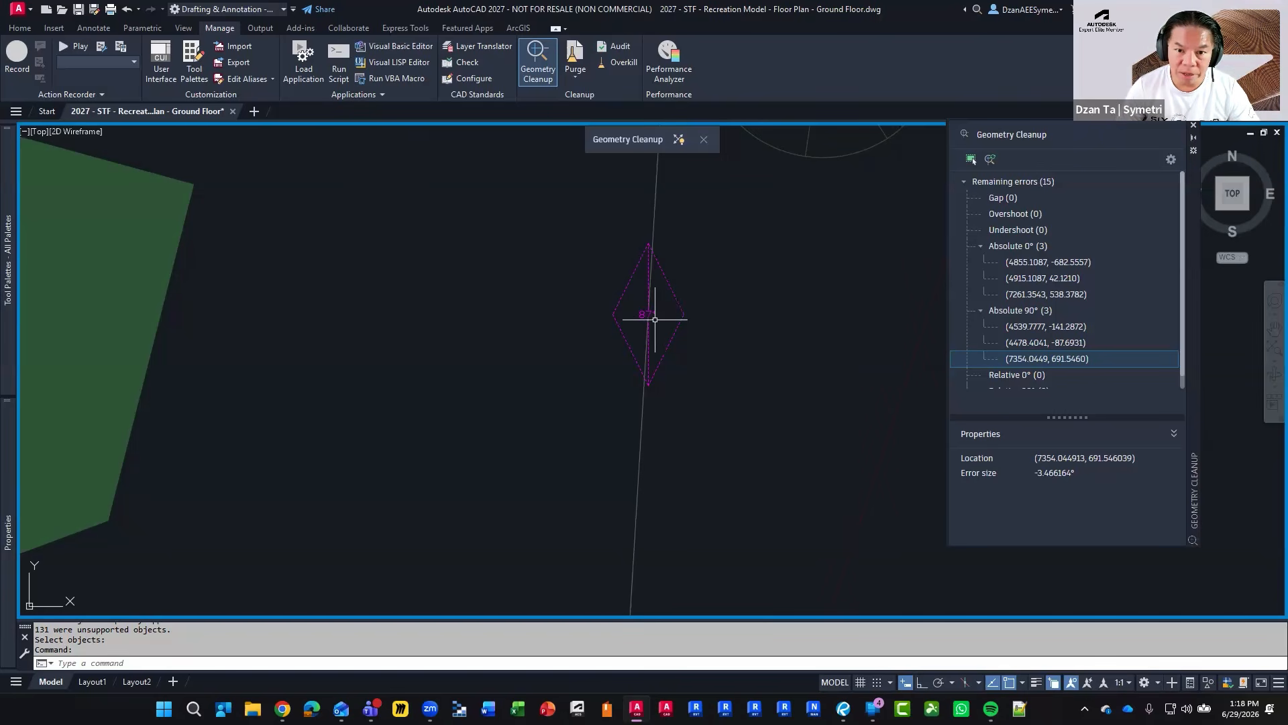
middle_drag(656, 319, 664, 440)
scroll(667, 438, down, 4)
middle_drag(738, 410, 775, 384)
mouse_move(713, 397)
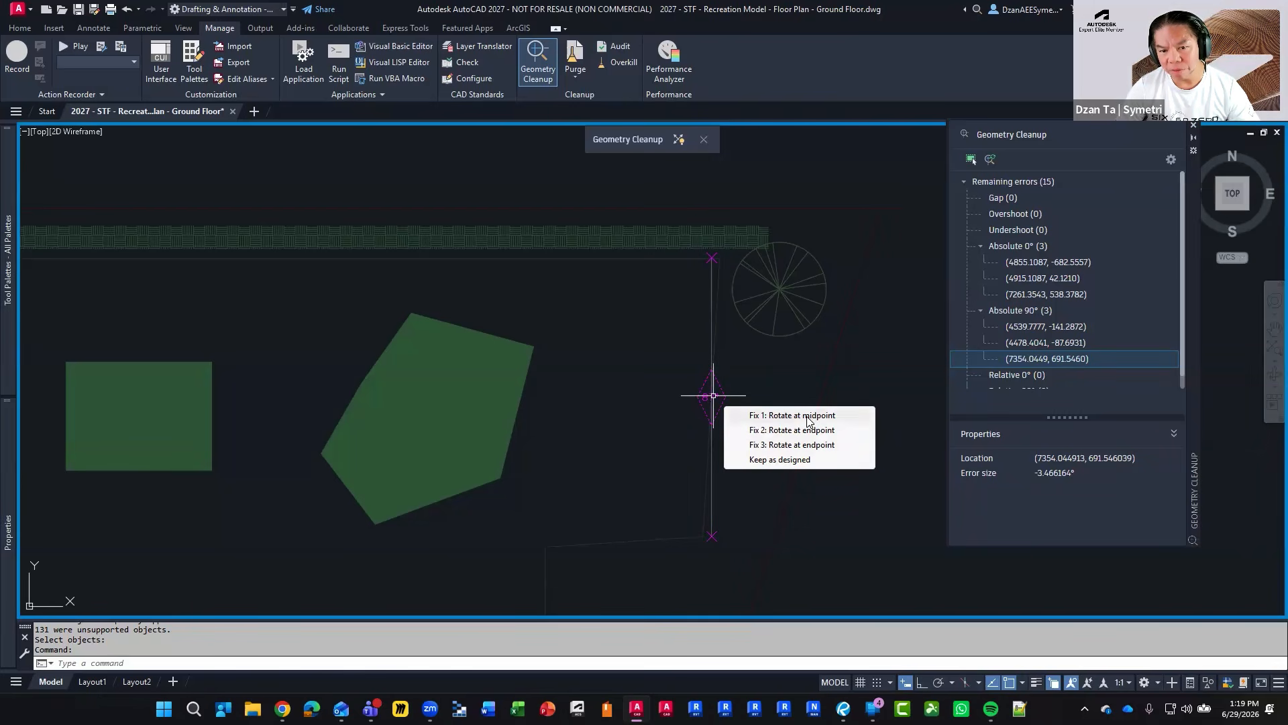
click(809, 417)
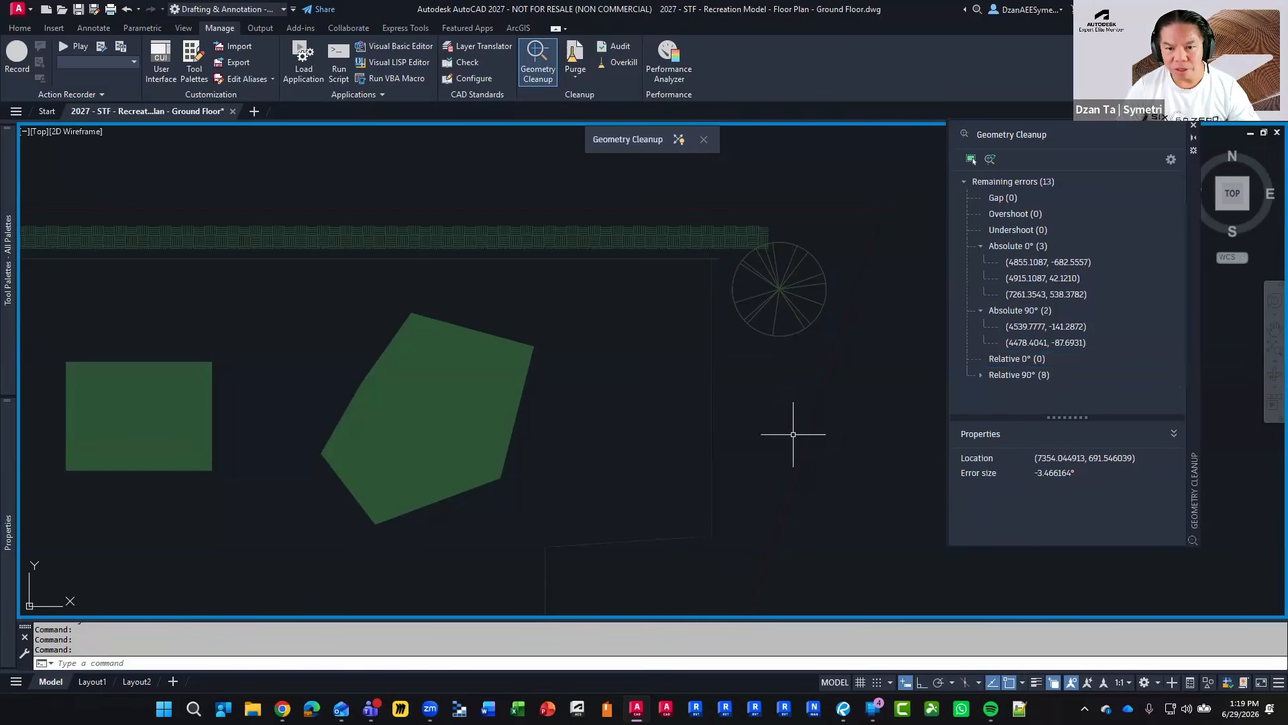
Step: Fix the Absolute 90° error at (4539.7777, -141.2872) by rotating the line at its midpoint
click(1050, 327)
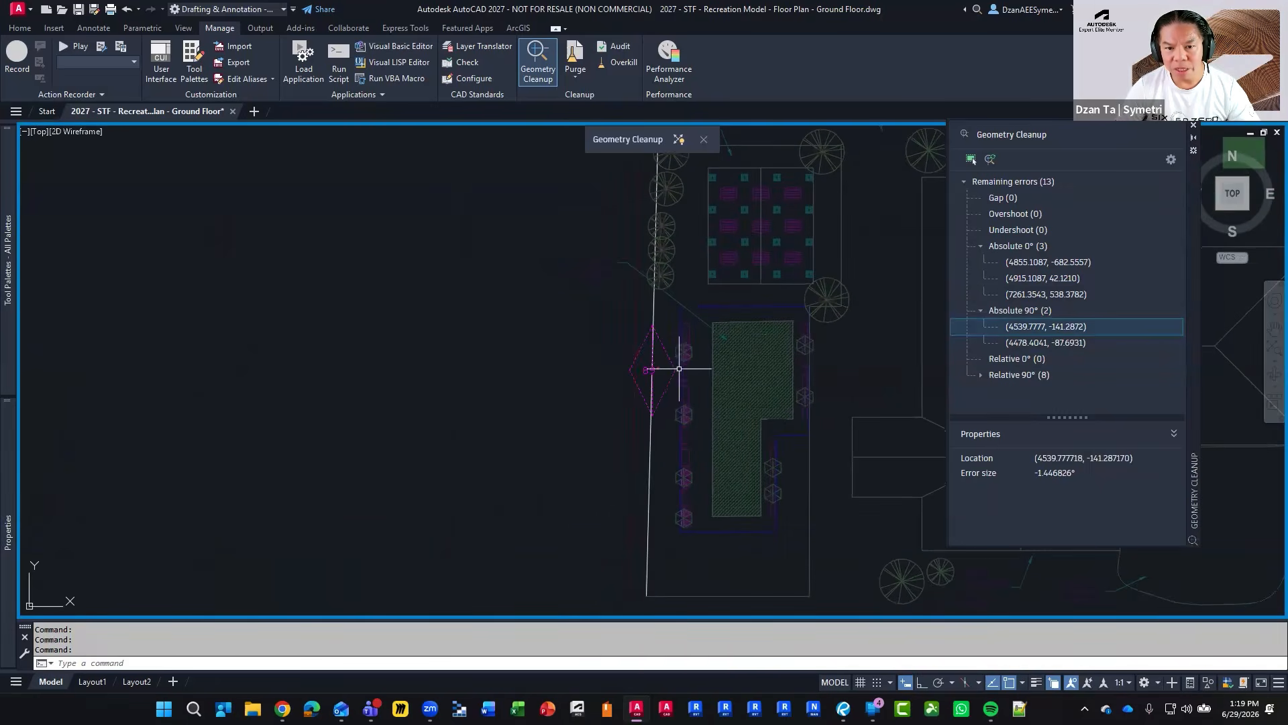
click(657, 373)
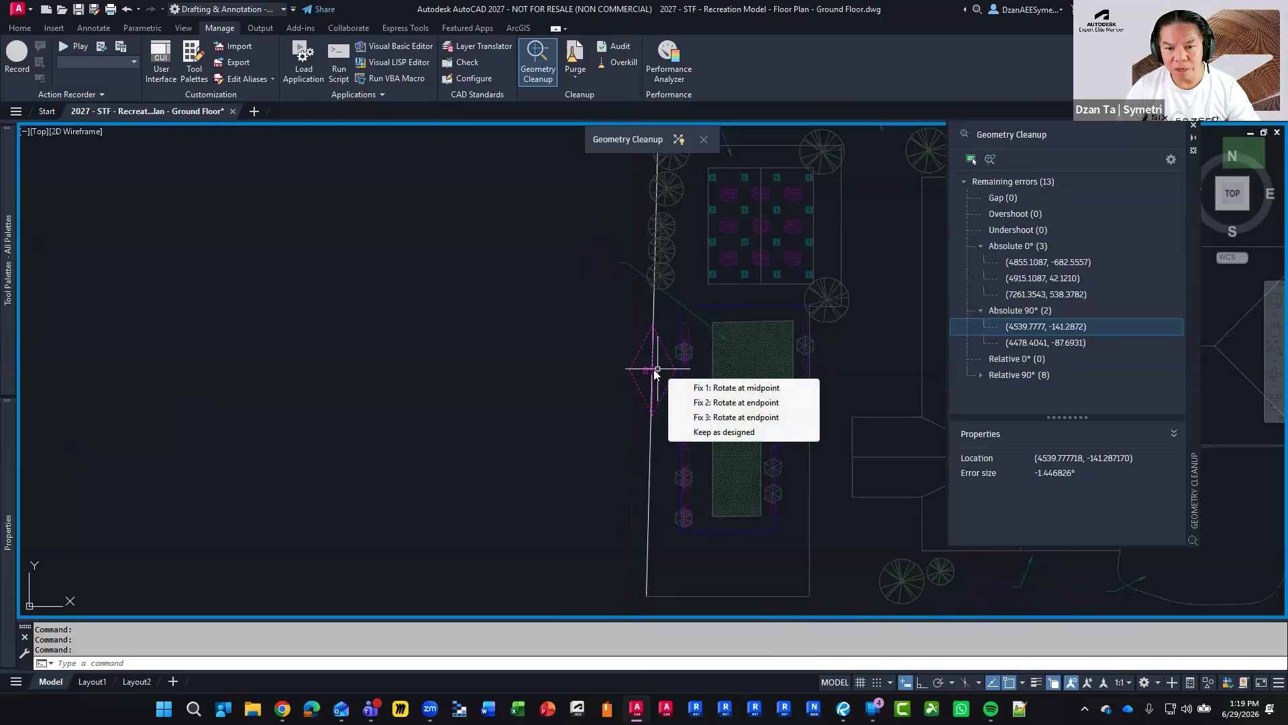
click(708, 388)
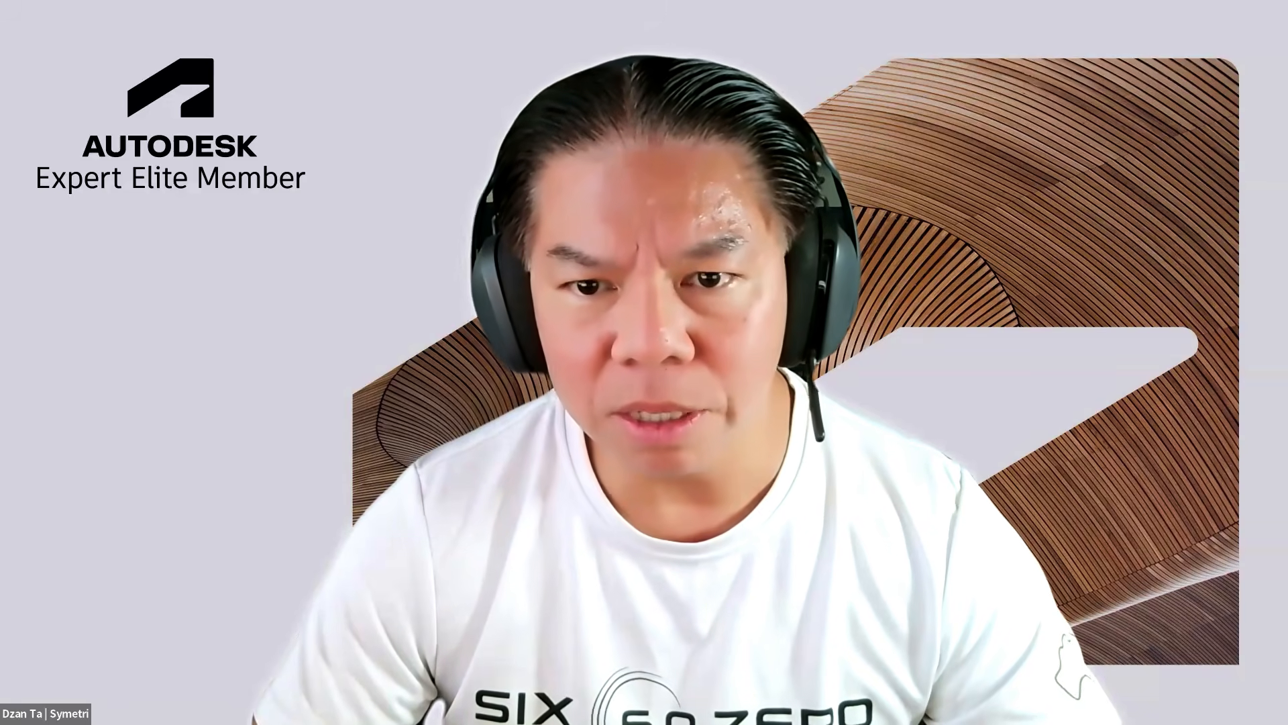
Step: Fix the Absolute 90° error at (4478.4041, -87.6931) on the red west boundary by rotating it at its midpoint
middle_drag(551, 424, 539, 424)
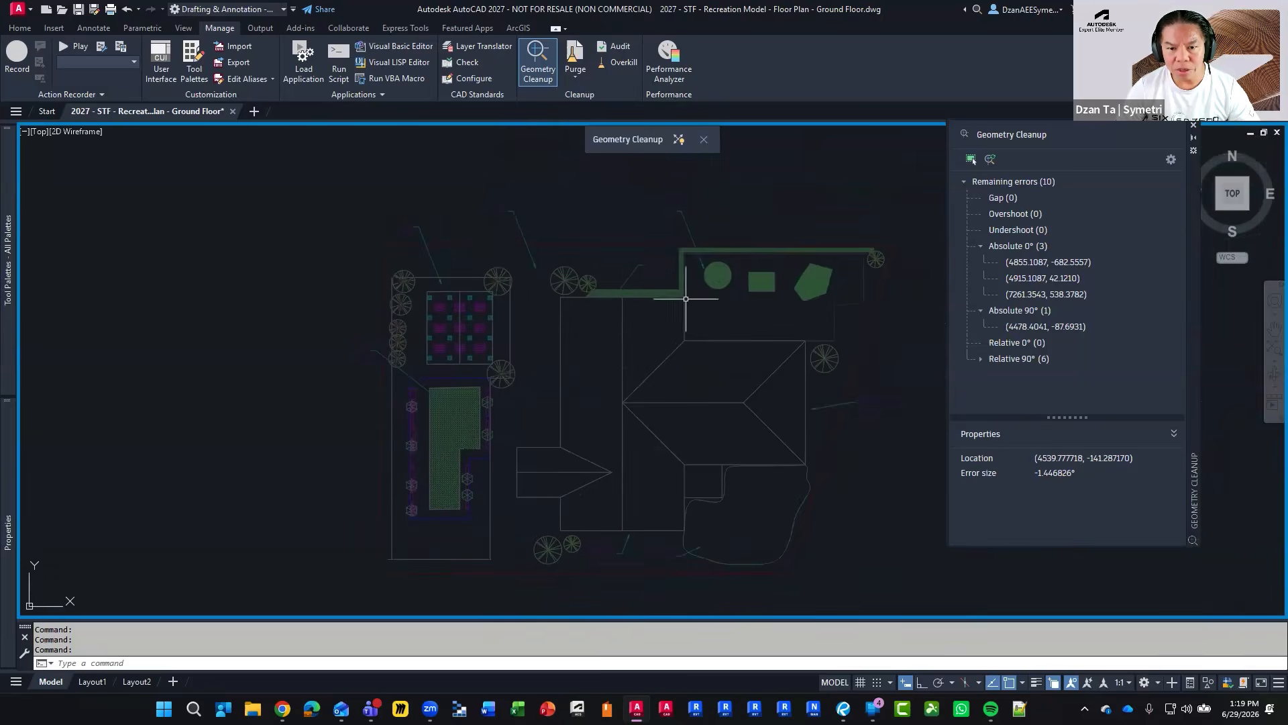
click(996, 329)
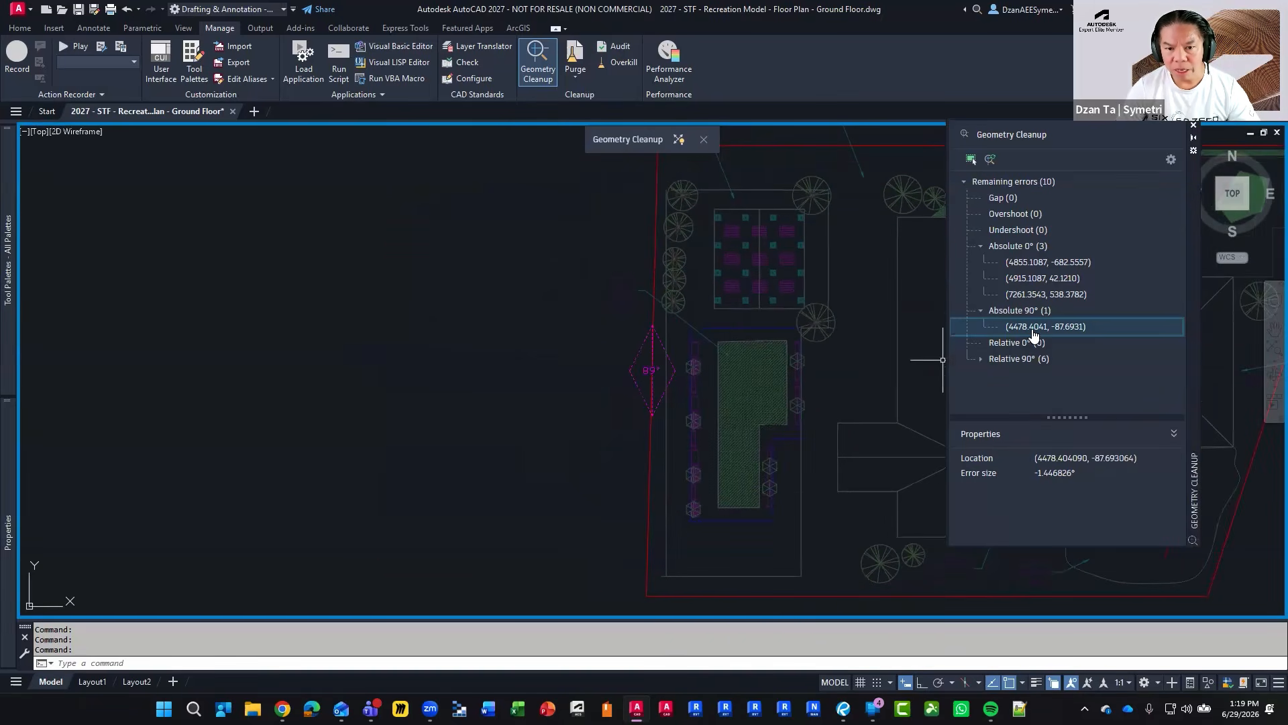
click(649, 370)
click(679, 388)
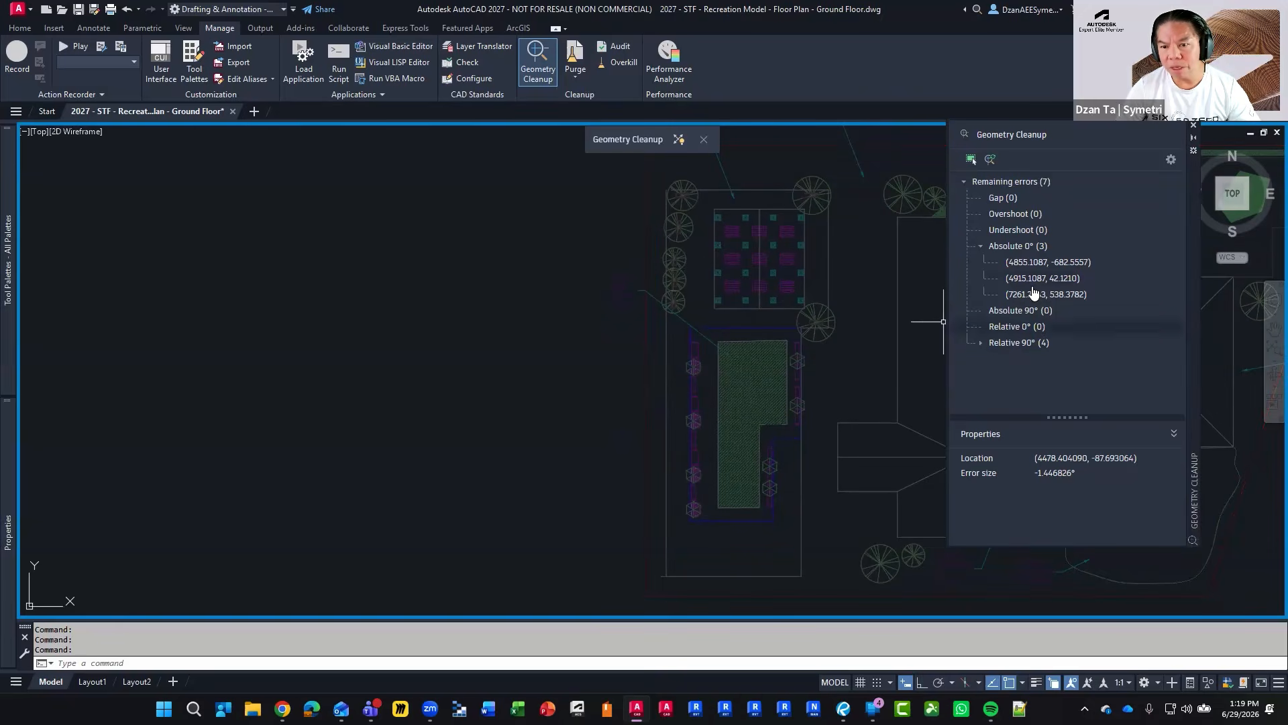
Step: Fix the Absolute 0° error at (4855.1087, -682.5557) along the hatched area's lower edge by rotating it at its midpoint
click(1040, 264)
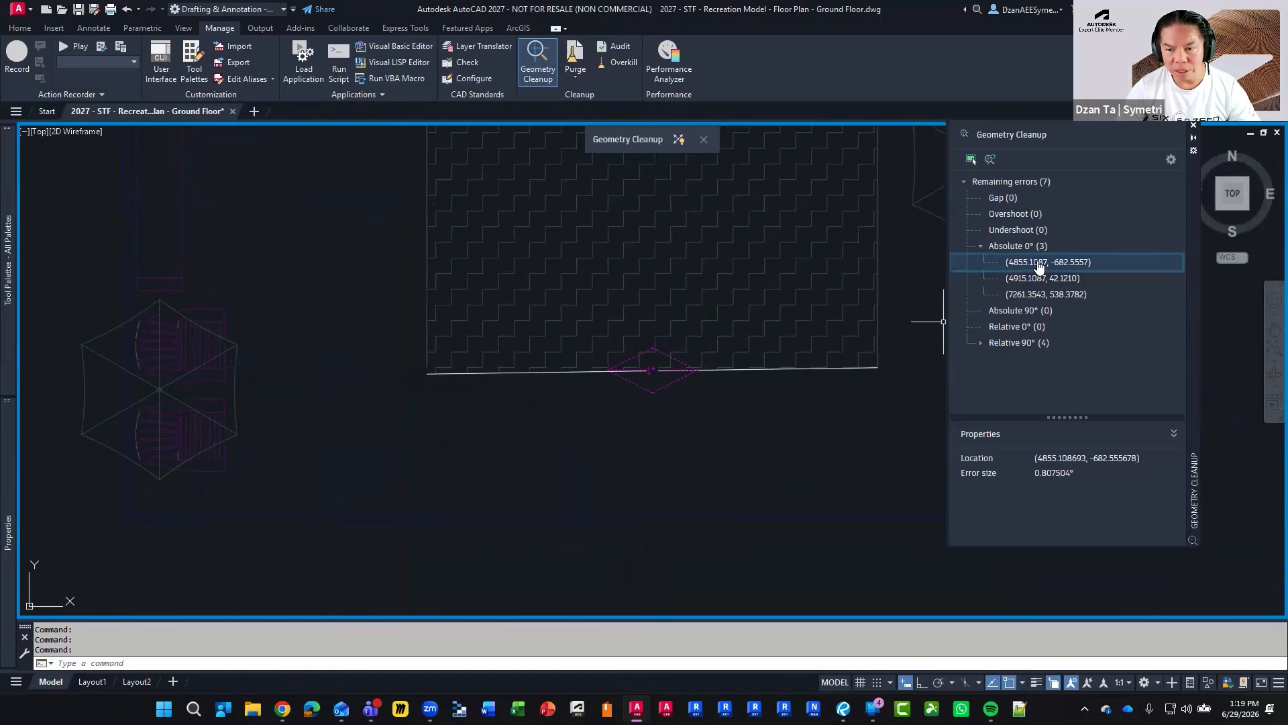
click(646, 370)
click(698, 389)
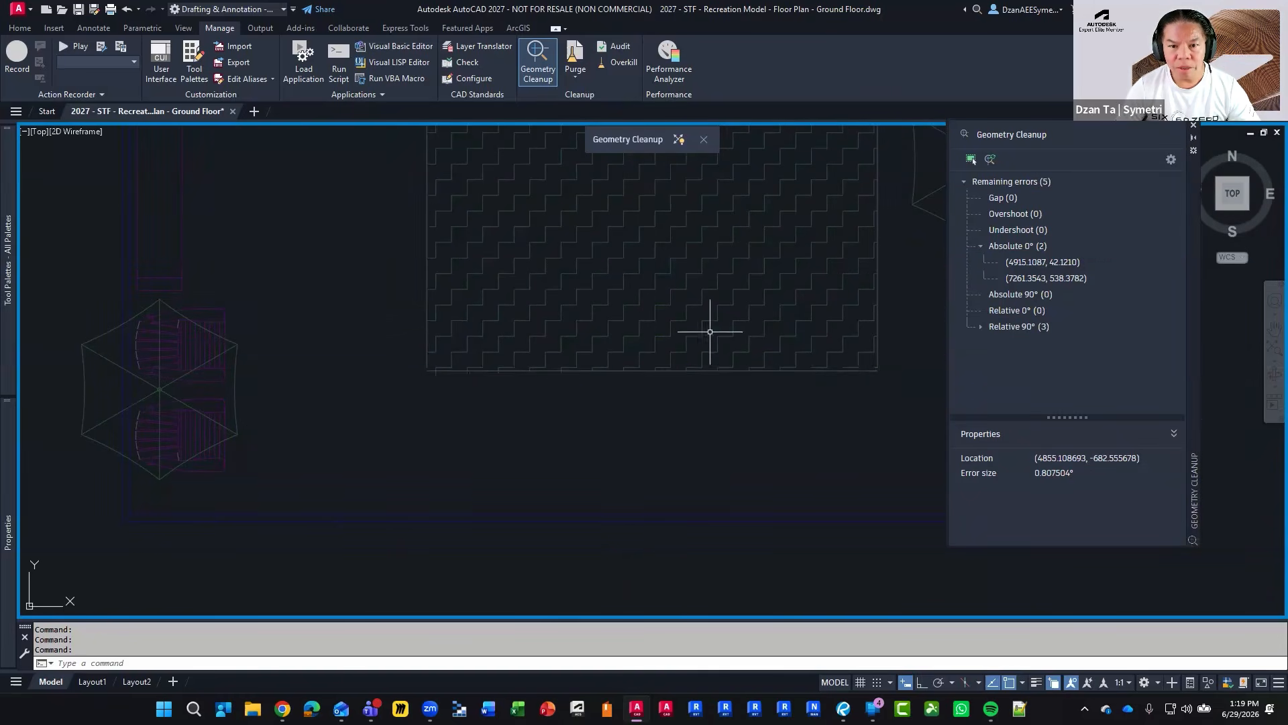
Step: Leave the error review and check the corrected lines along the west side of the full site plan
click(971, 159)
scroll(620, 486, down, 3)
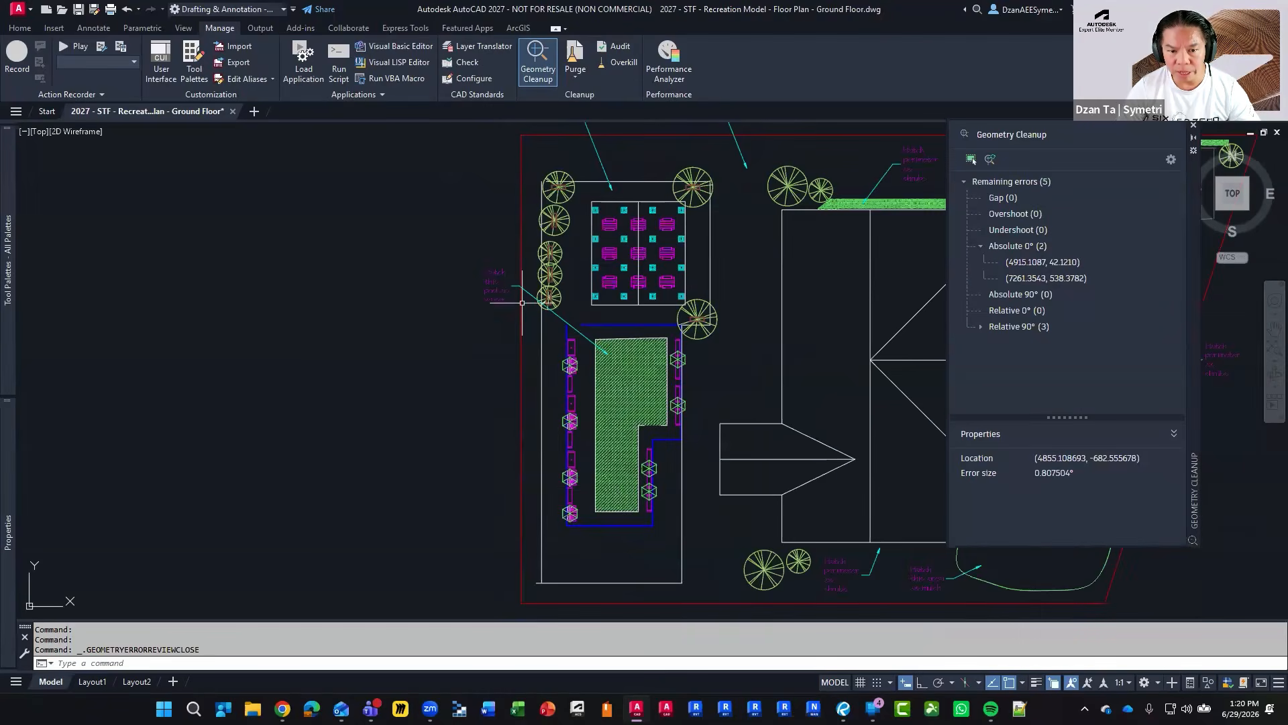
scroll(540, 419, down, 1)
middle_drag(567, 411, 426, 403)
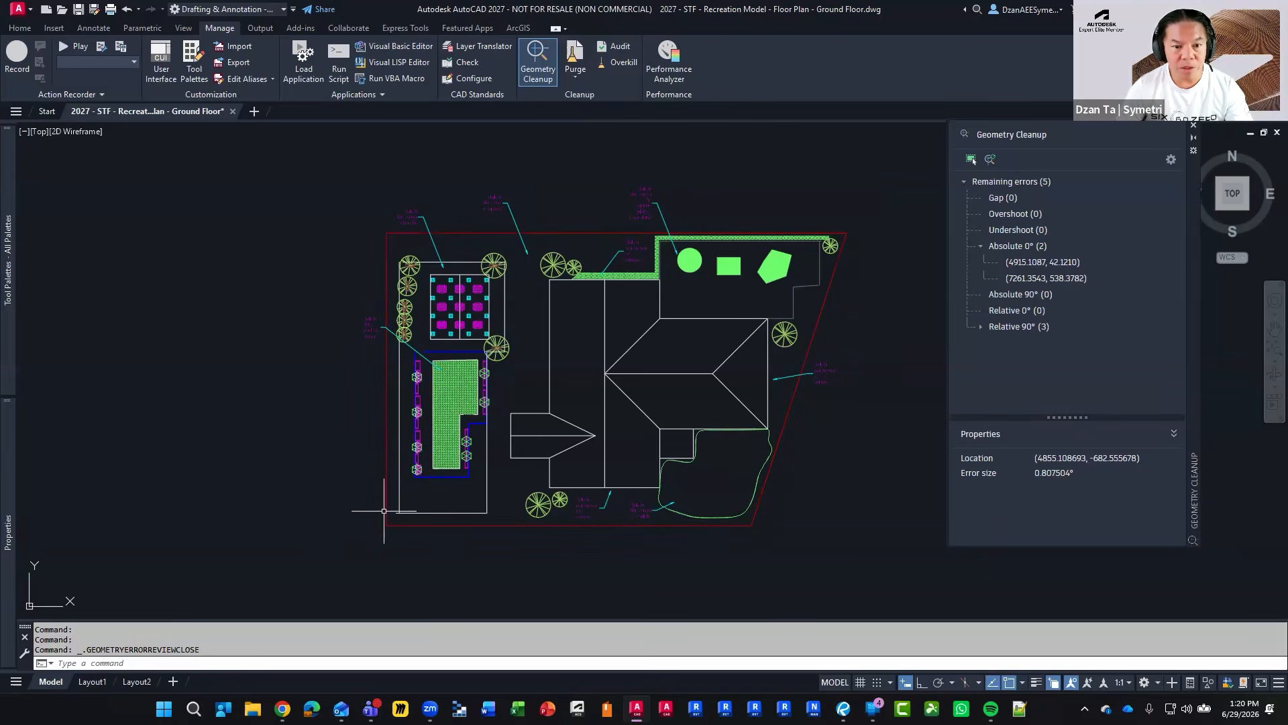
middle_drag(382, 423, 383, 416)
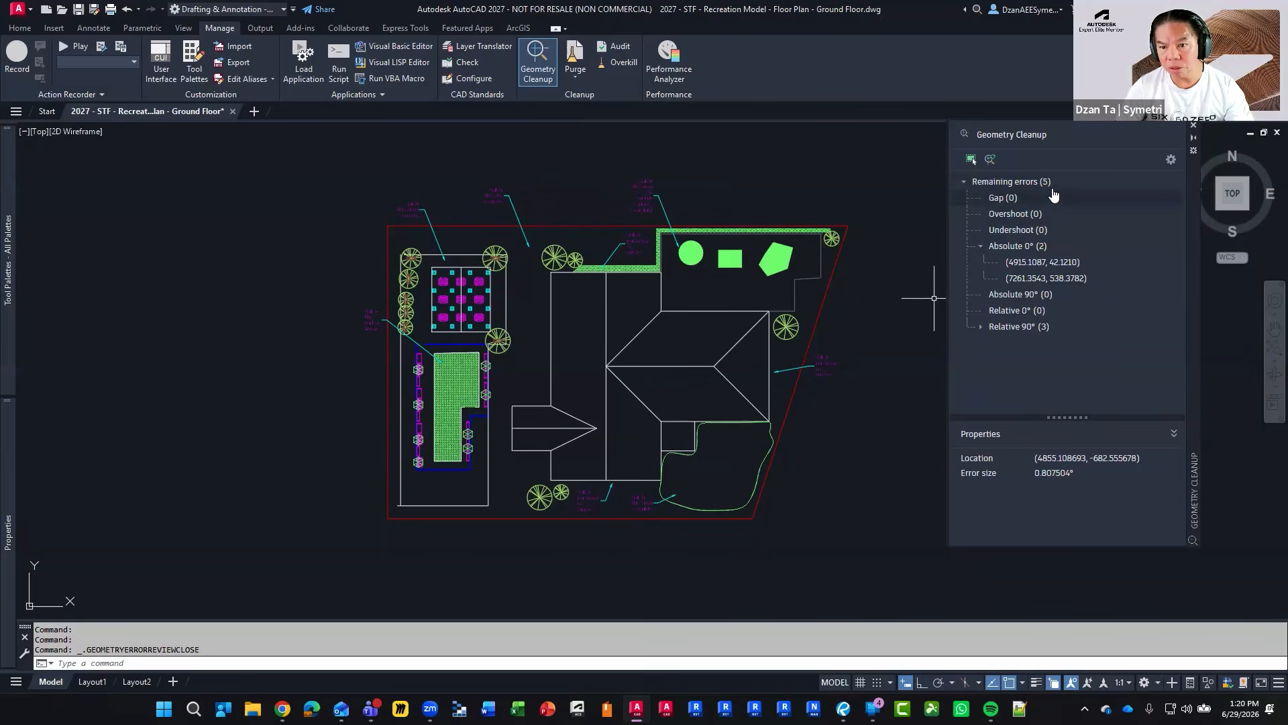
Step: List the Relative 90° errors and highlight the one at (4765.1087, 38.7128) in the drawing
click(980, 328)
click(1024, 342)
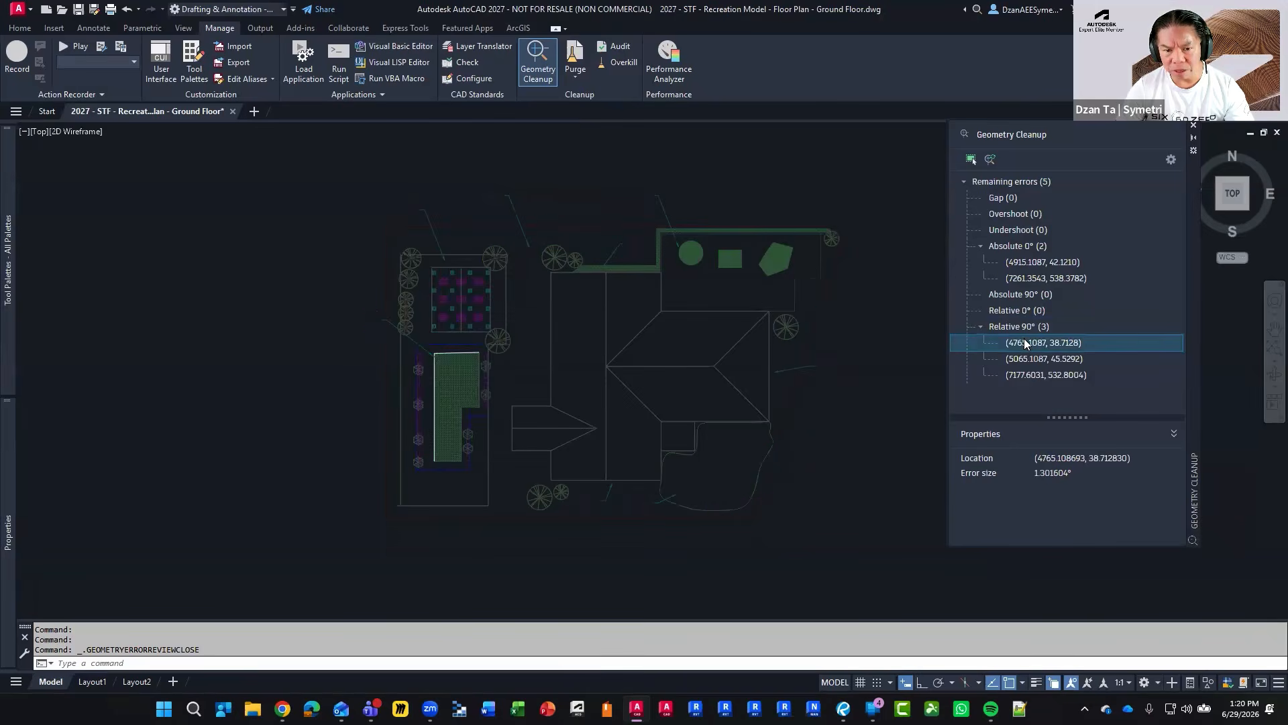